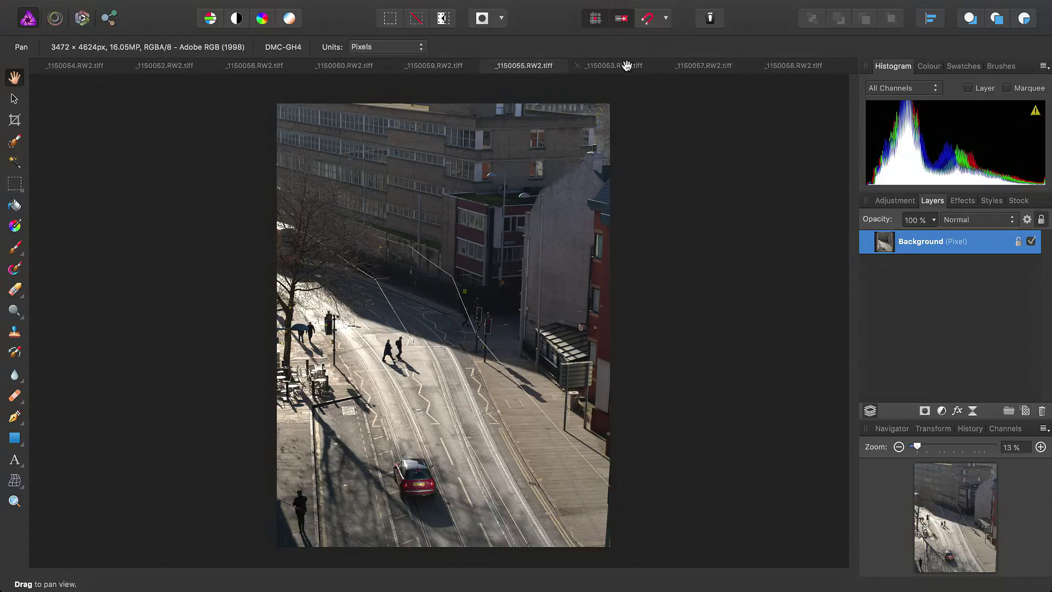
Step: Look through the open street scene TIFF documents to compare the moving people and vehicles in each shot
click(626, 65)
click(701, 66)
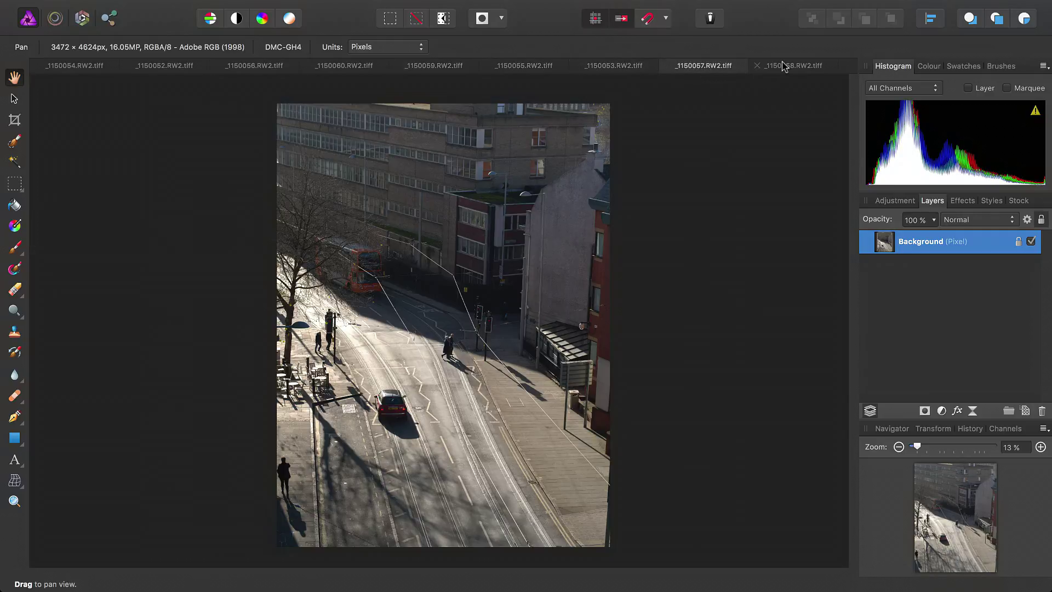
click(784, 67)
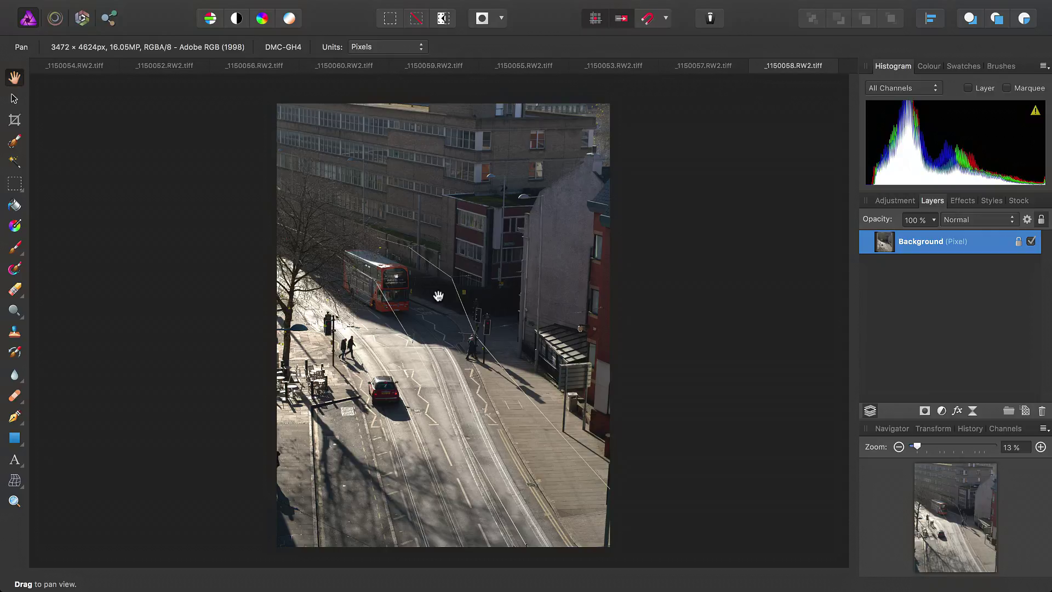
click(710, 63)
click(612, 64)
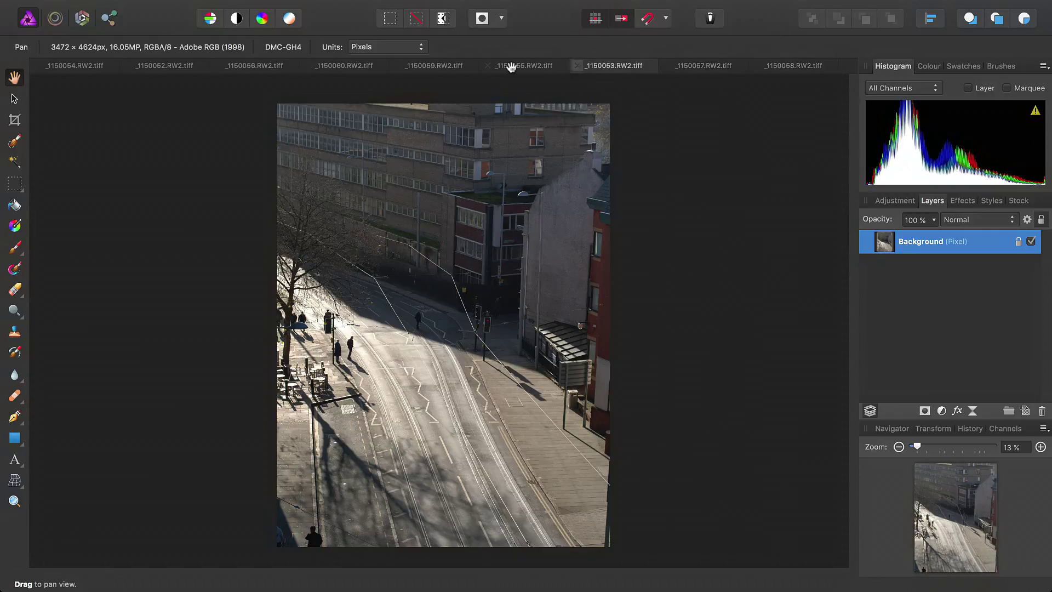
click(520, 65)
click(429, 66)
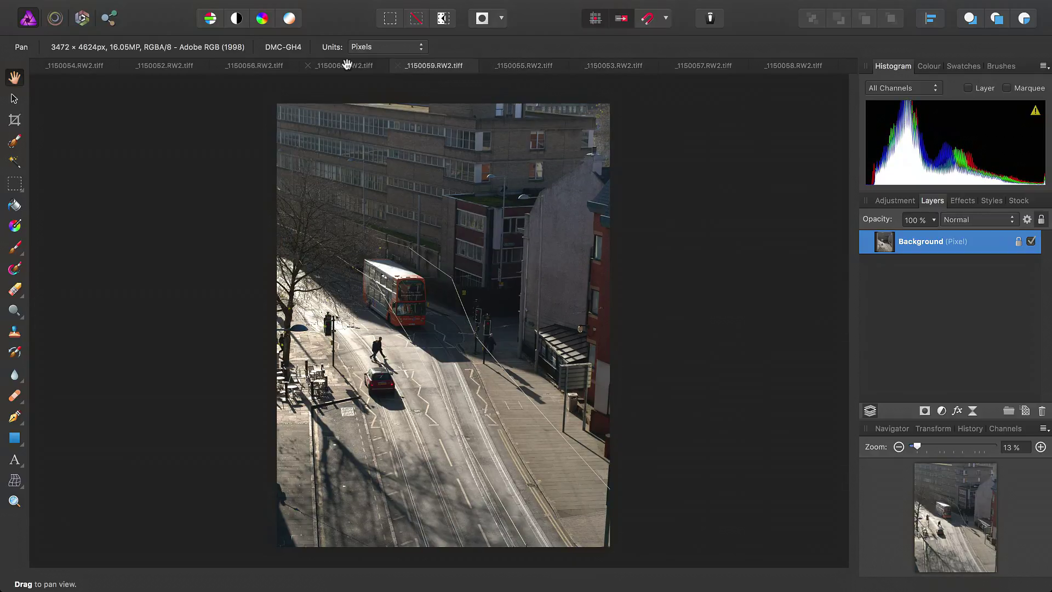
click(339, 65)
click(237, 66)
click(145, 66)
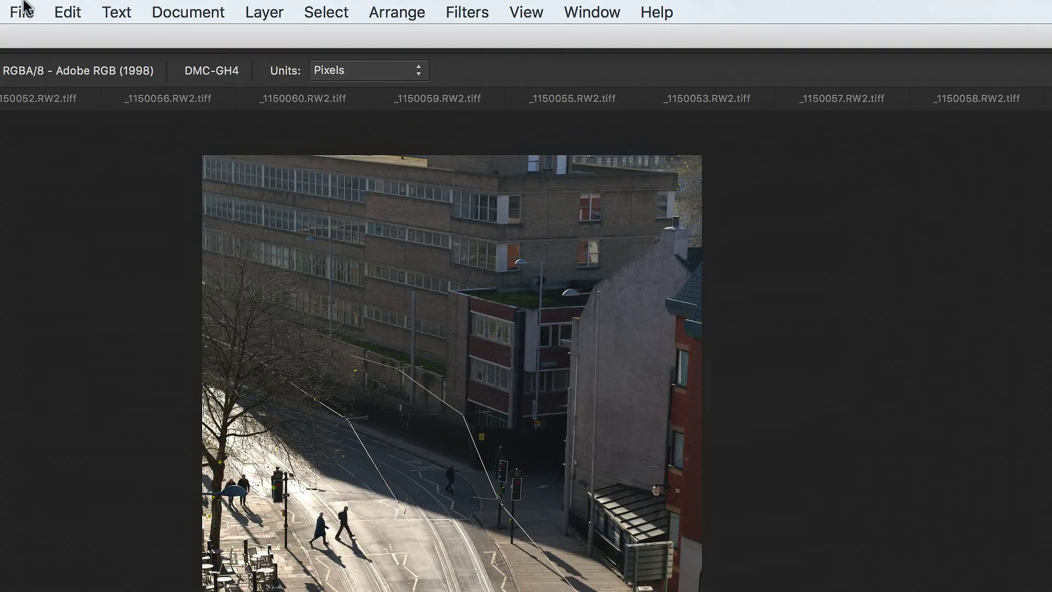
Step: Start a new stack and add the nine Street Scene images, _1150052.RW2.tiff through _1150060.RW2.tiff
click(157, 8)
click(125, 115)
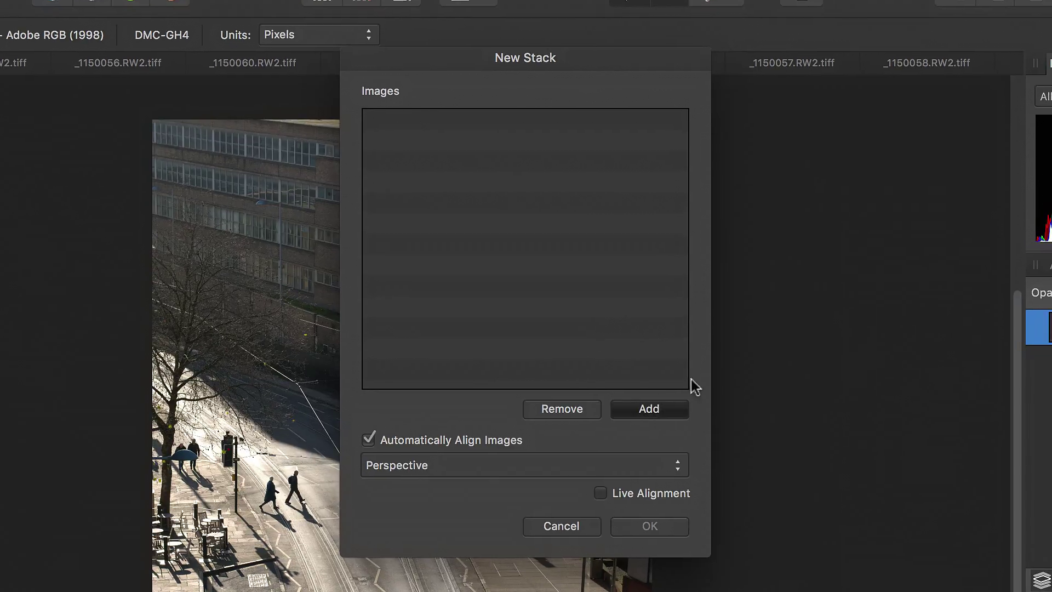
click(649, 409)
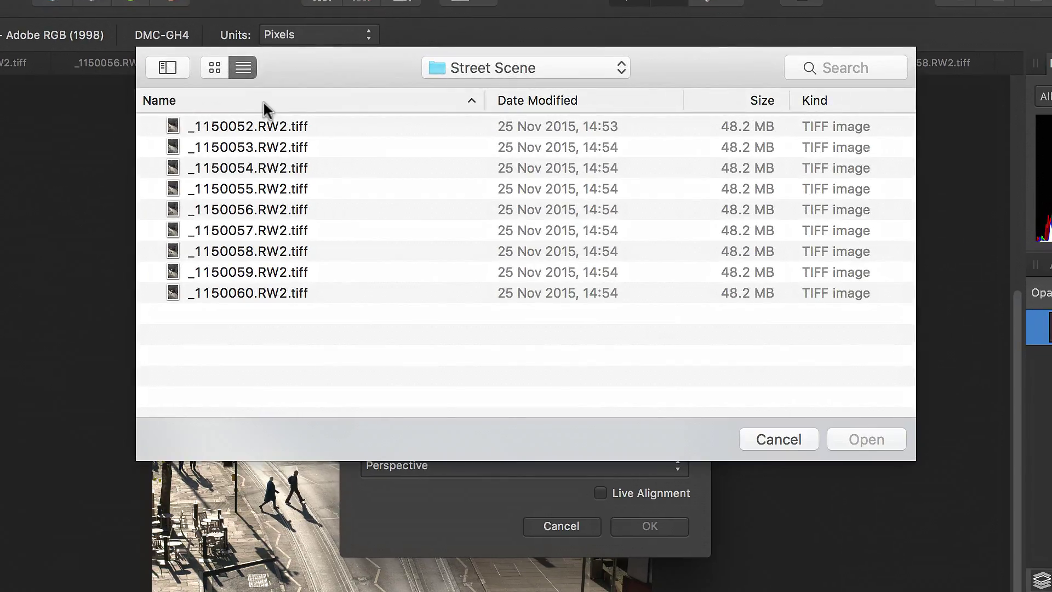
click(272, 123)
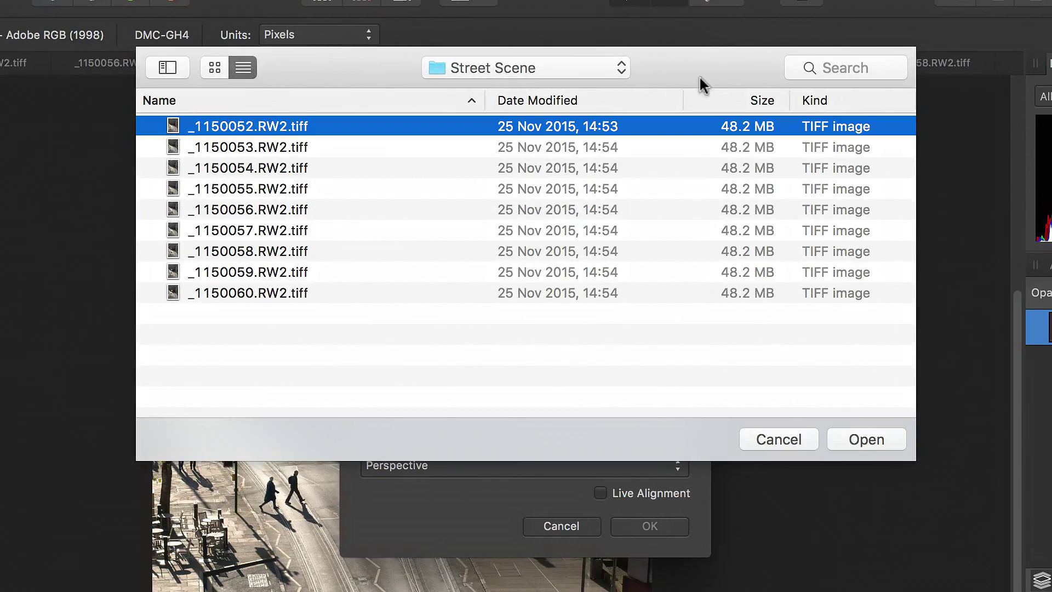
shift+click(305, 292)
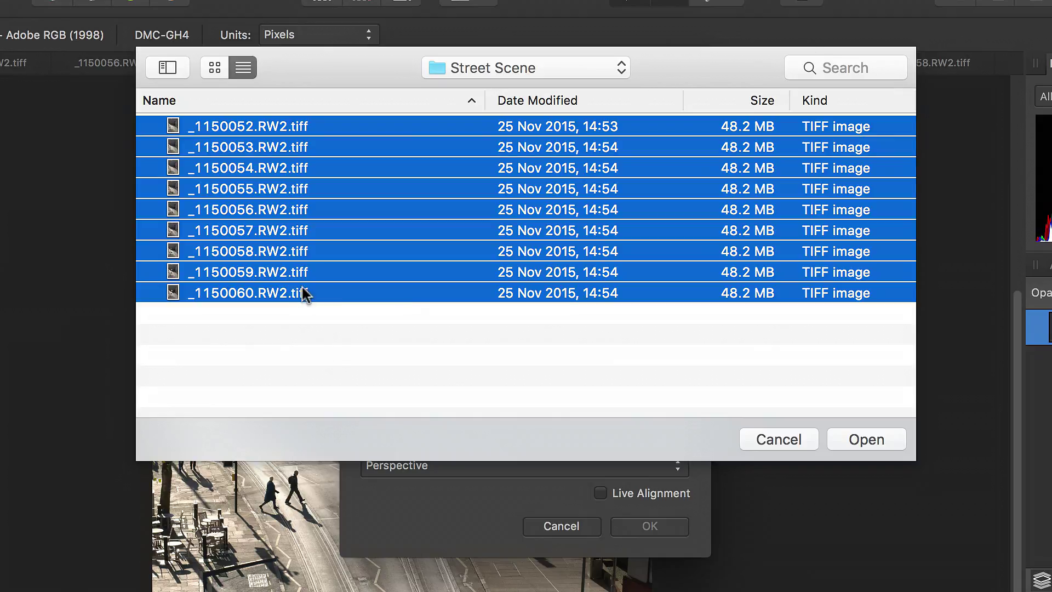
click(881, 435)
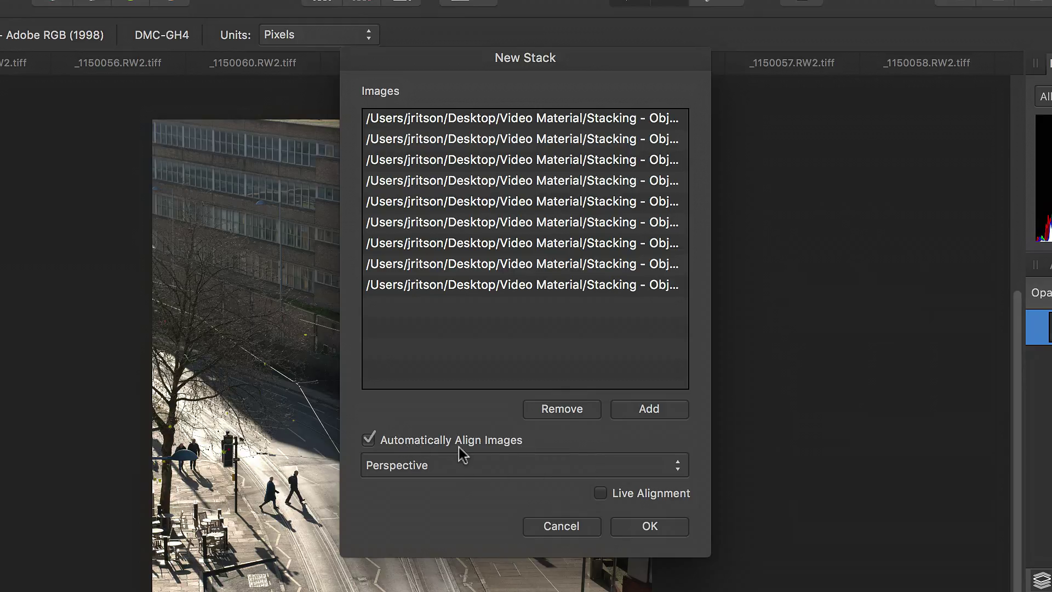
Step: Keep automatic image alignment on Perspective and create the stack
click(474, 465)
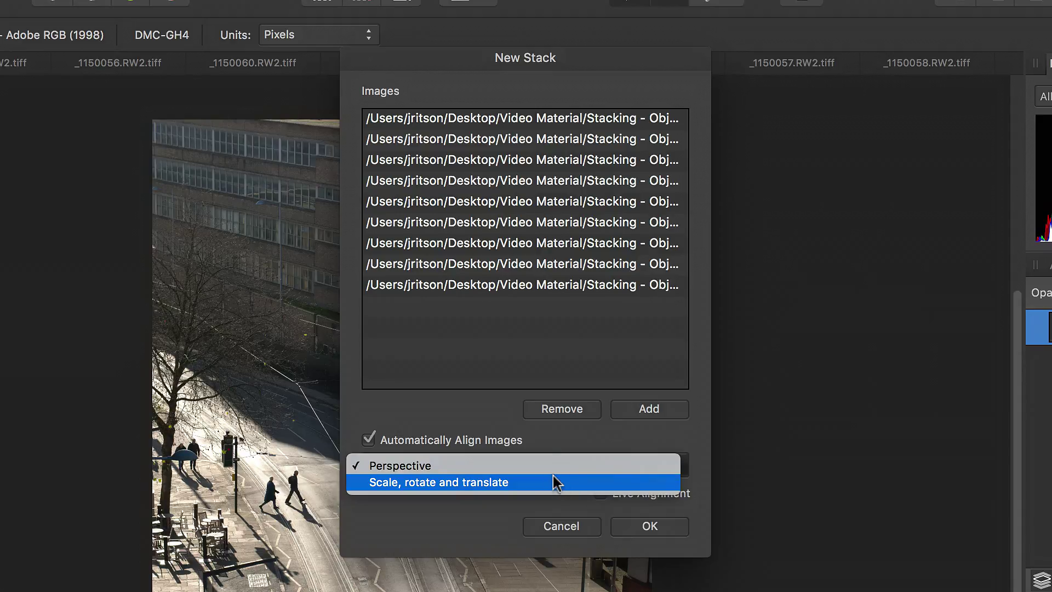
click(579, 457)
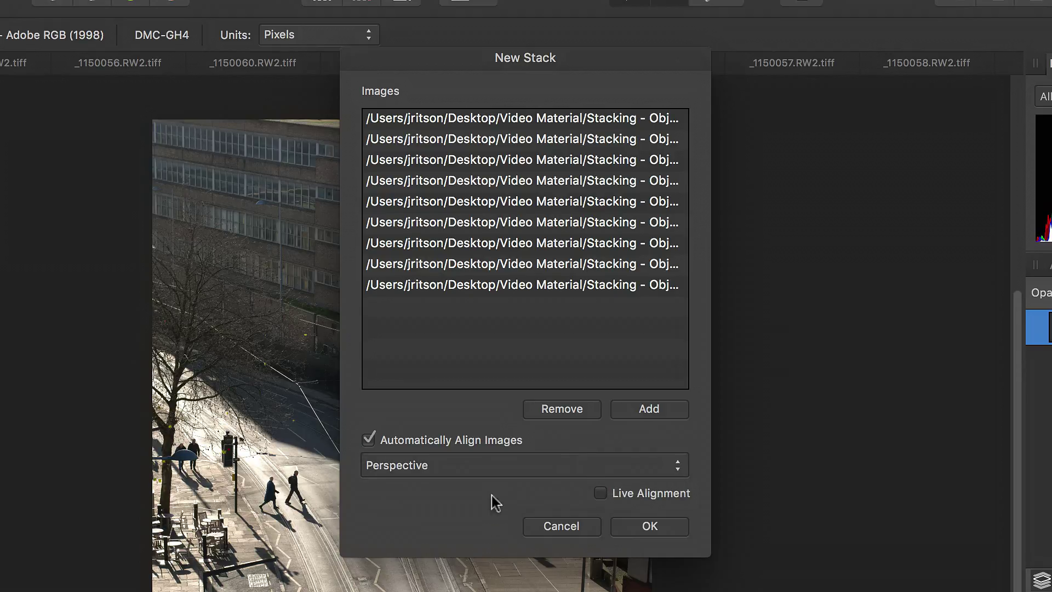
click(650, 527)
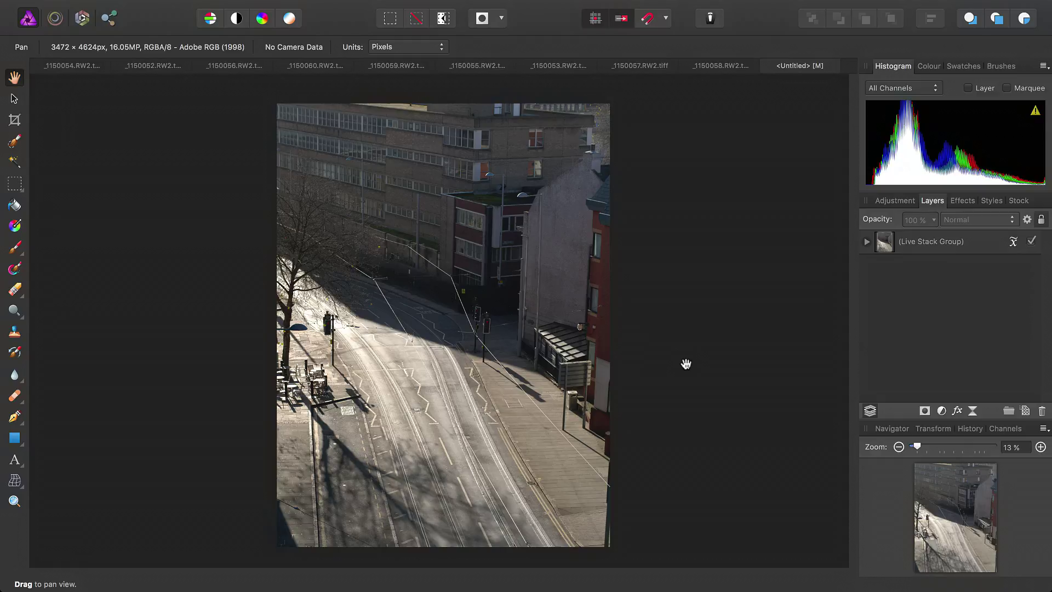
Step: Set the live stack group's operator to Median
drag(492, 415, 535, 336)
key(super+1)
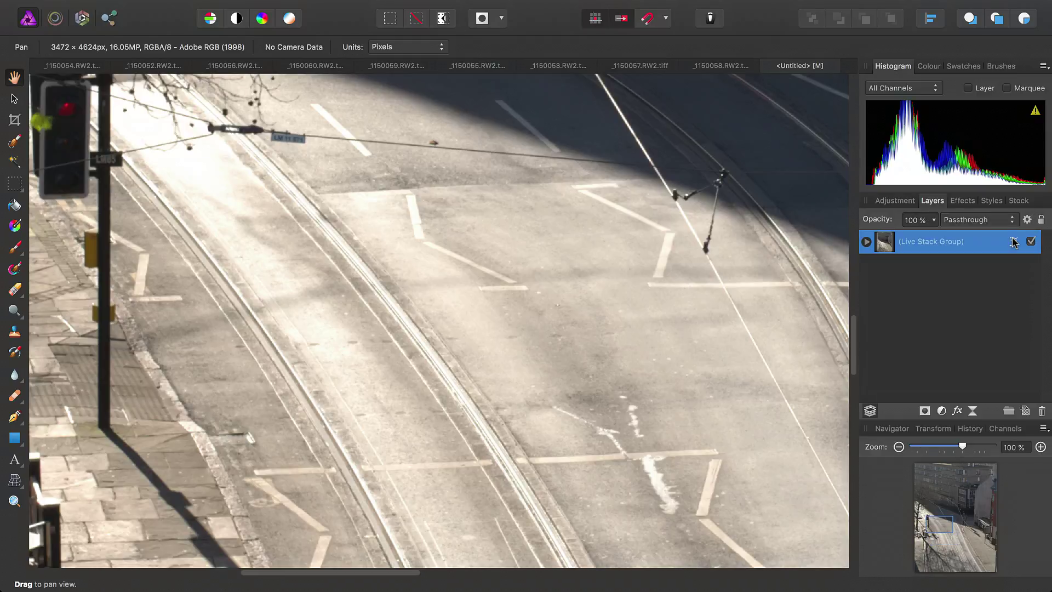
click(1013, 242)
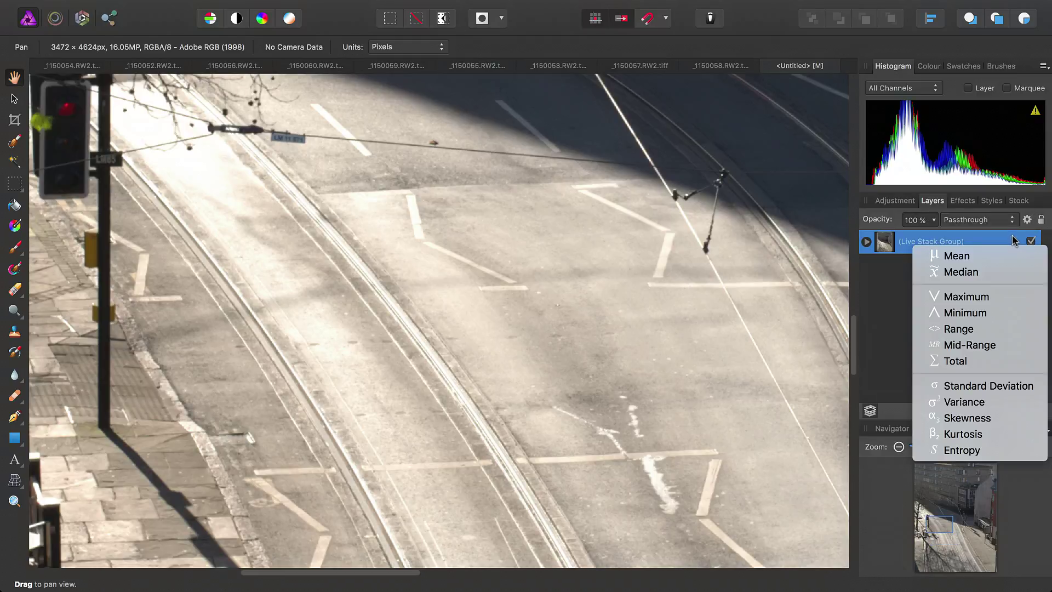
click(961, 272)
Step: Examine the median-stacked road, pavements, café tables and tree area closely for traces of people or vehicles
scroll(600, 230, down, 5)
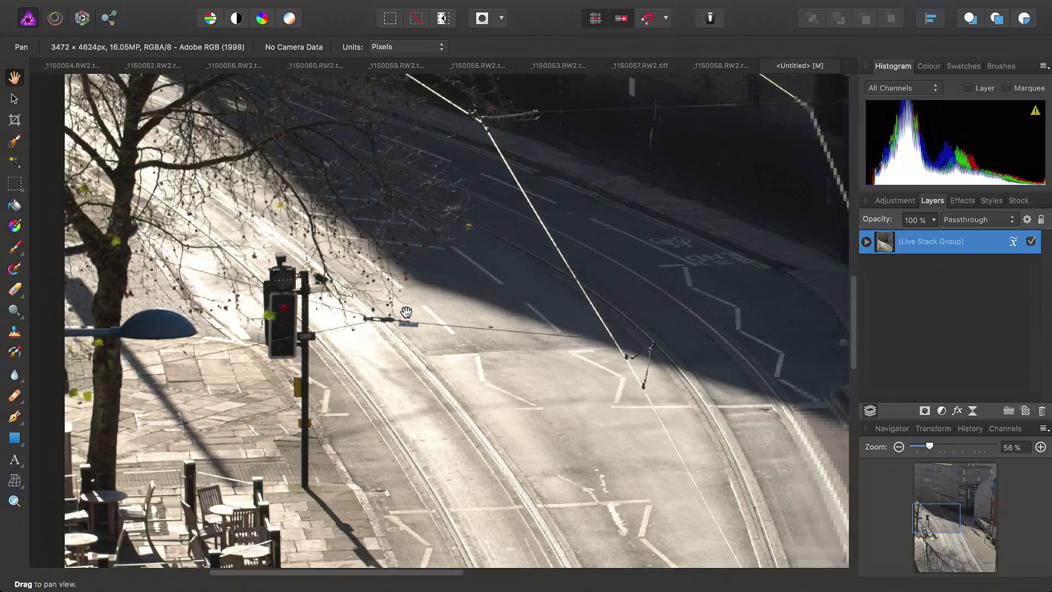
scroll(406, 313, down, 3)
scroll(526, 441, up, 3)
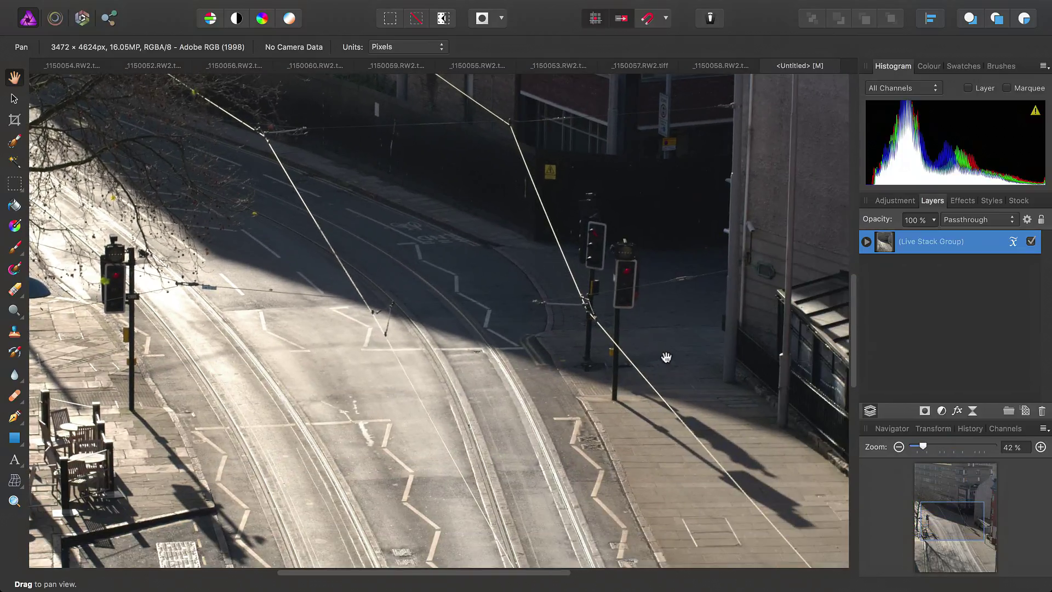
scroll(666, 358, down, 10)
scroll(666, 357, right, 4)
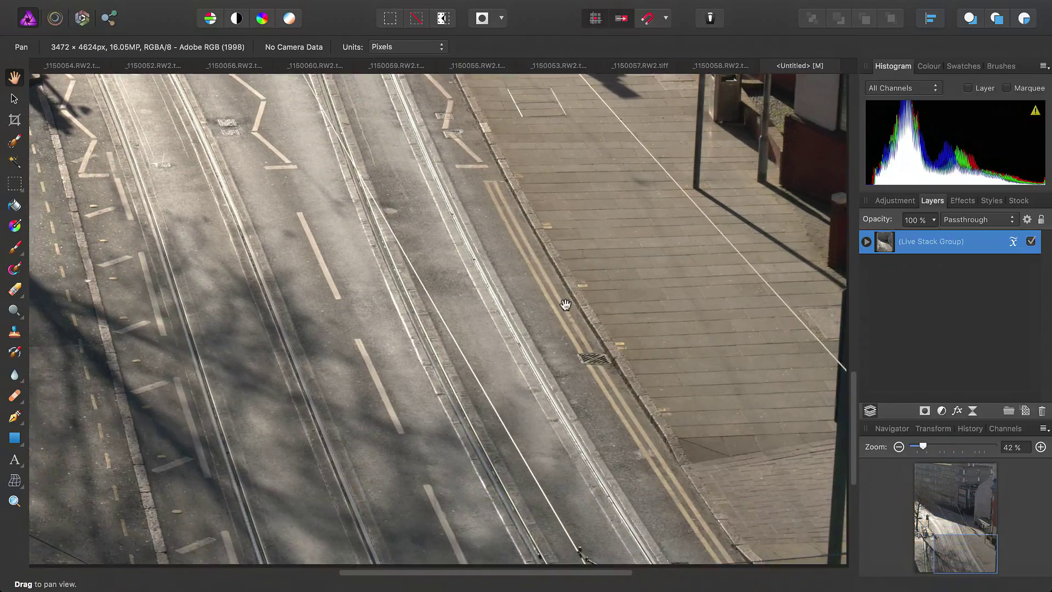
scroll(565, 304, up, 8)
scroll(565, 305, left, 12)
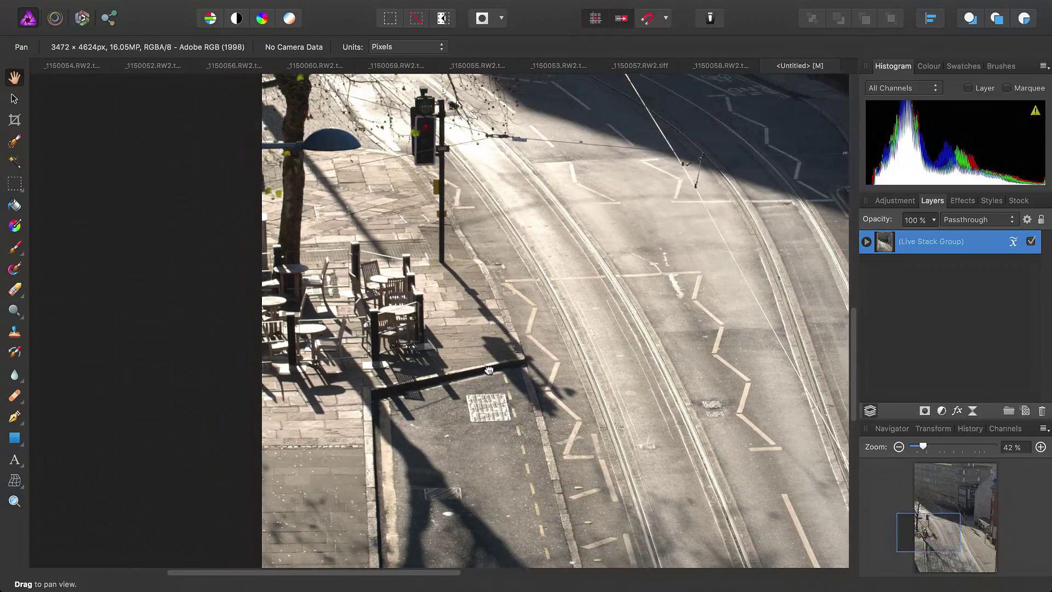
scroll(489, 371, up, 8)
scroll(489, 370, right, 2)
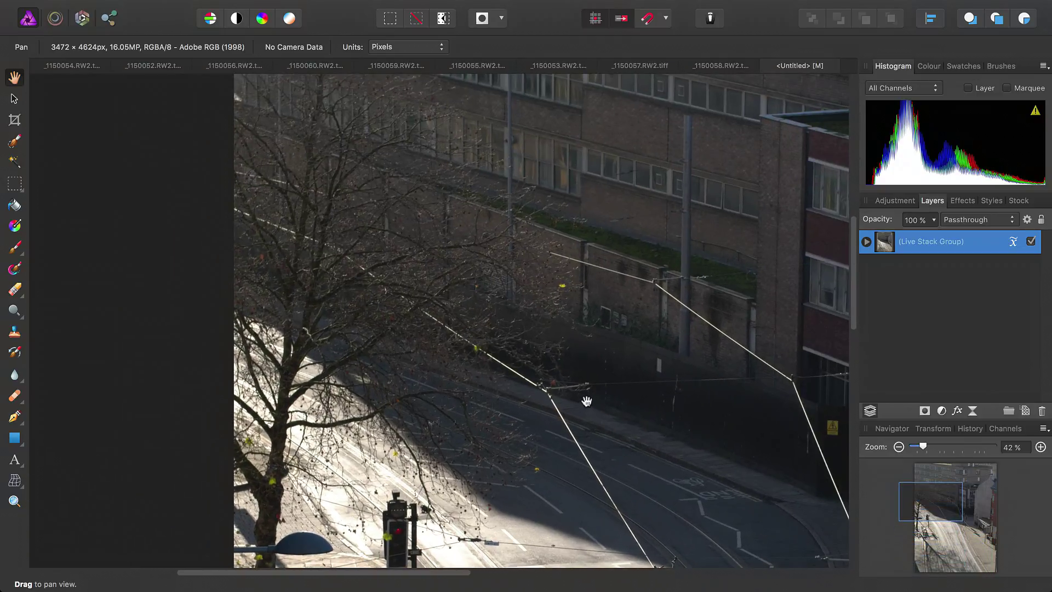
scroll(586, 402, down, 10)
scroll(586, 401, right, 6)
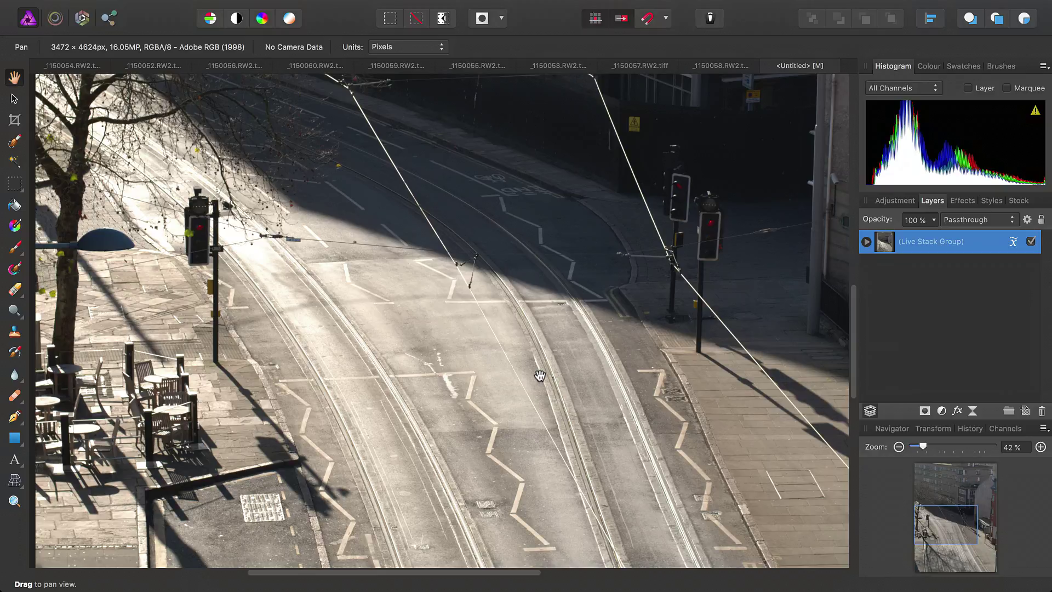
key(super+0)
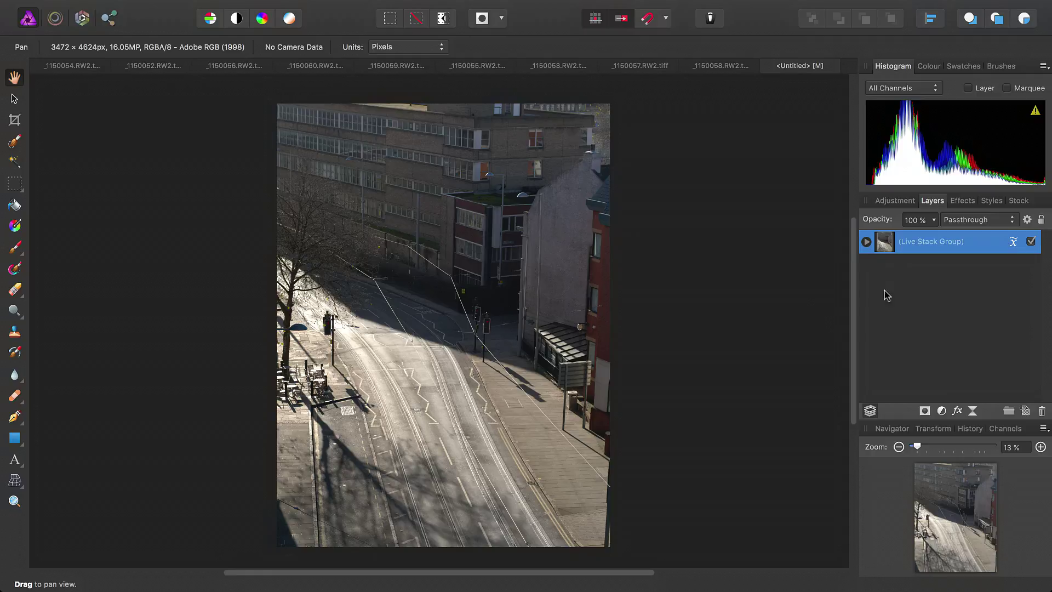
Step: Try the Mean operator on the live stack group and inspect the pedestrian crossing area up close
click(1015, 243)
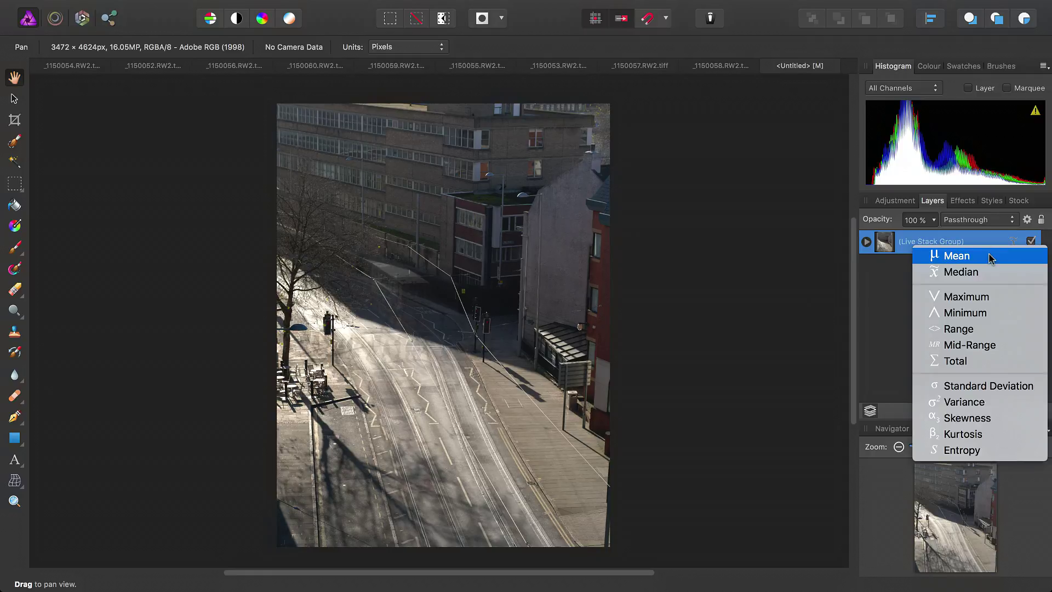
click(991, 258)
drag(462, 331, 520, 307)
scroll(442, 336, up, 10)
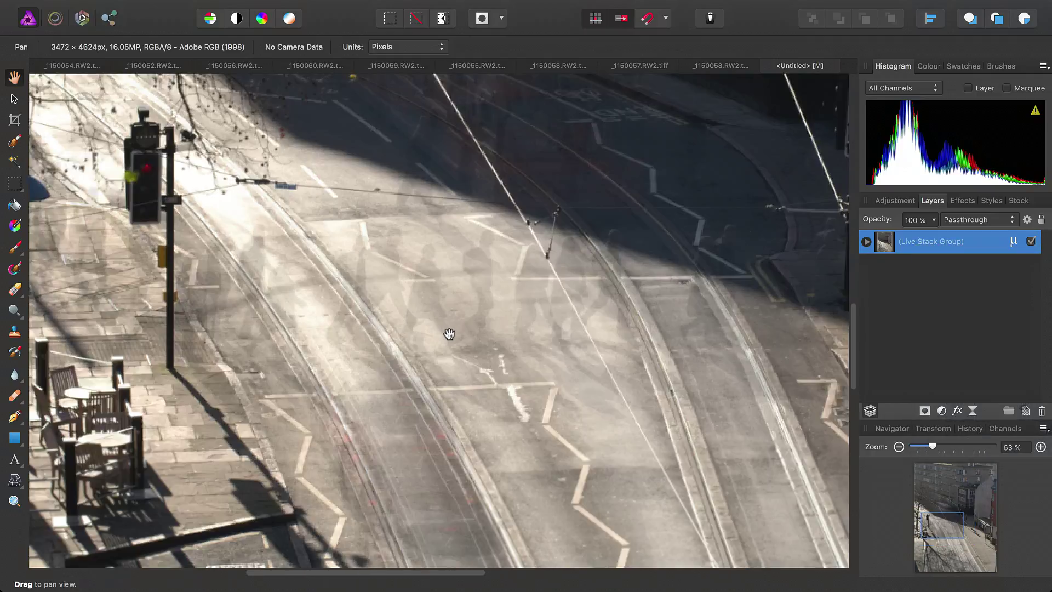
scroll(449, 334, up, 6)
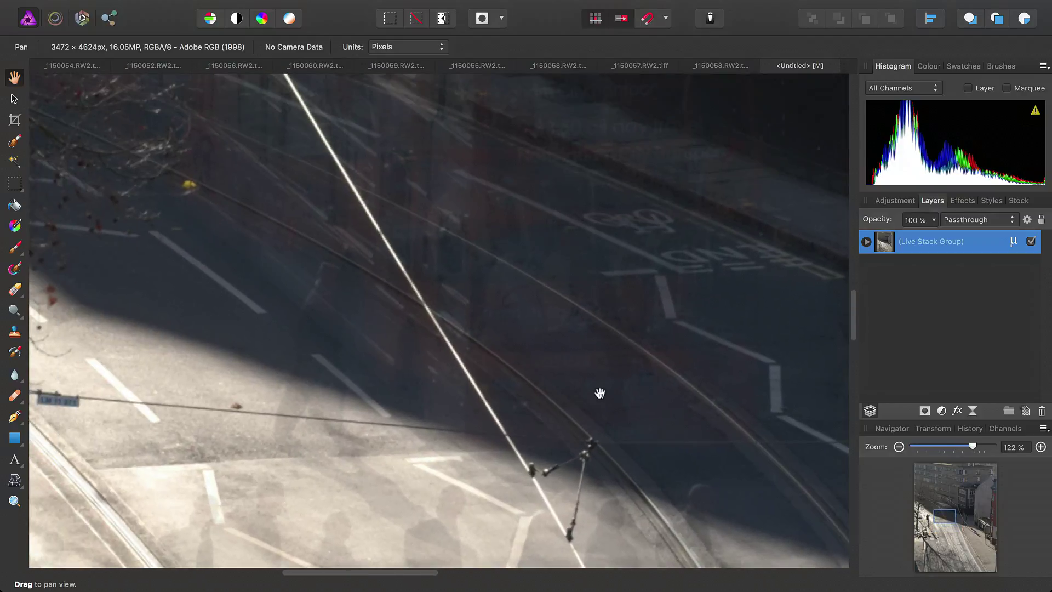
drag(462, 516, 717, 298)
drag(564, 365, 279, 319)
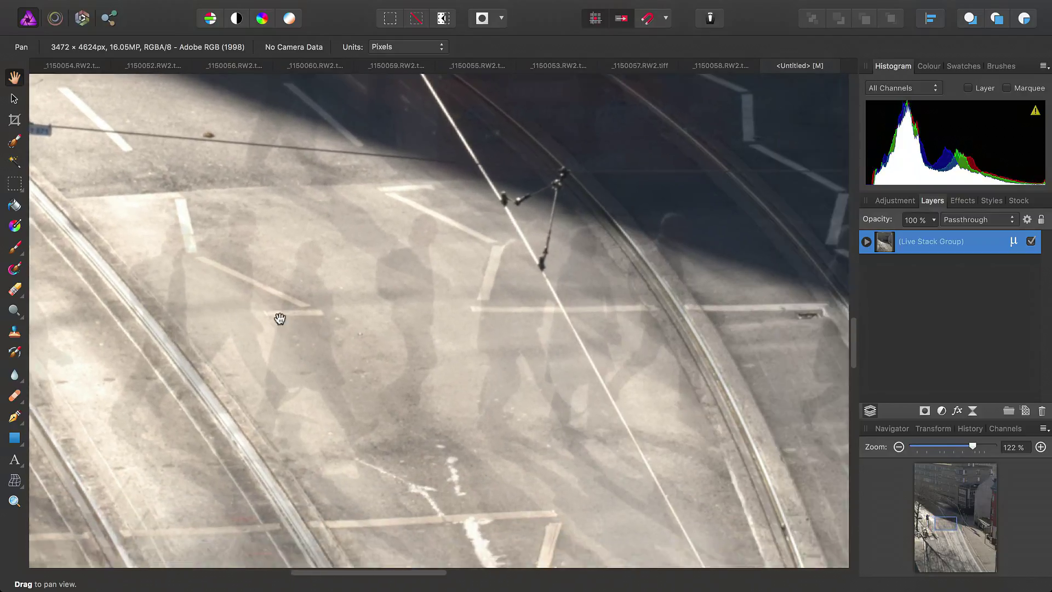
drag(582, 318, 433, 316)
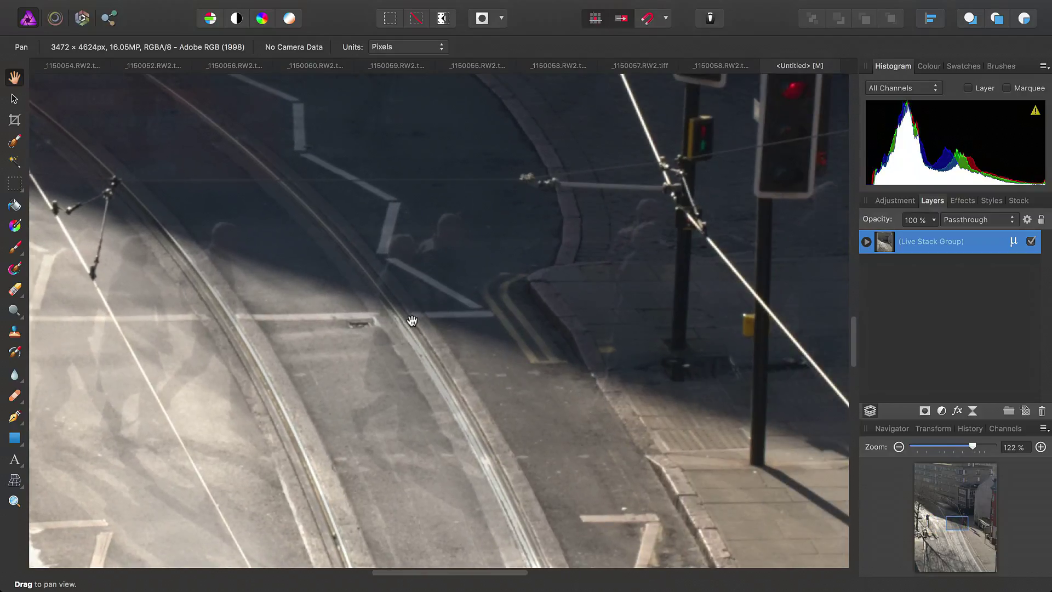
Step: Try the Minimum operator on the live stack group and inspect the people along the crossing
click(1014, 242)
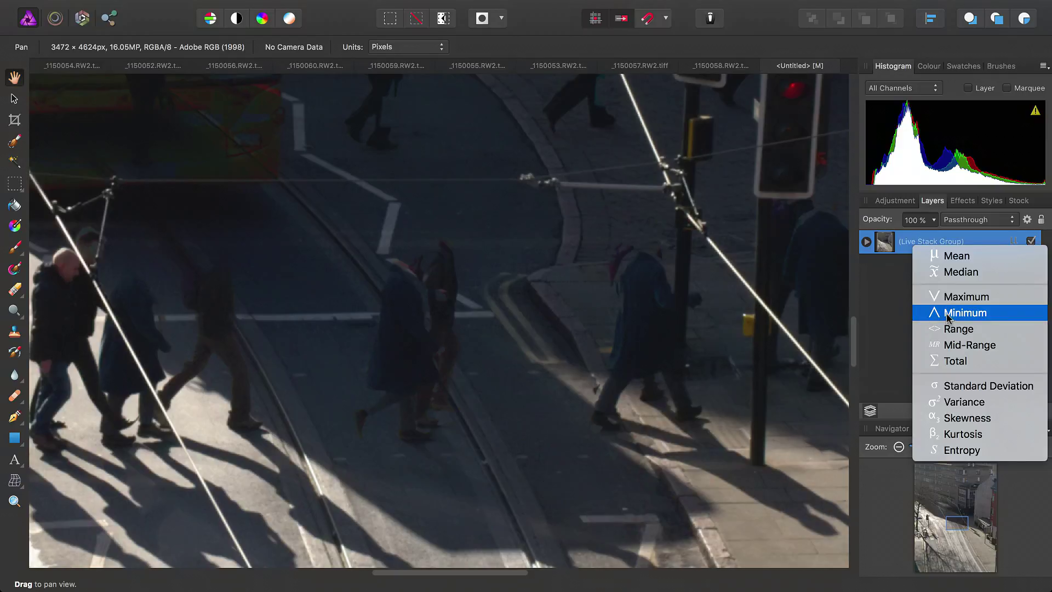
click(950, 313)
drag(451, 308, 793, 305)
scroll(263, 386, up, 1)
drag(263, 387, 814, 420)
drag(621, 411, 720, 406)
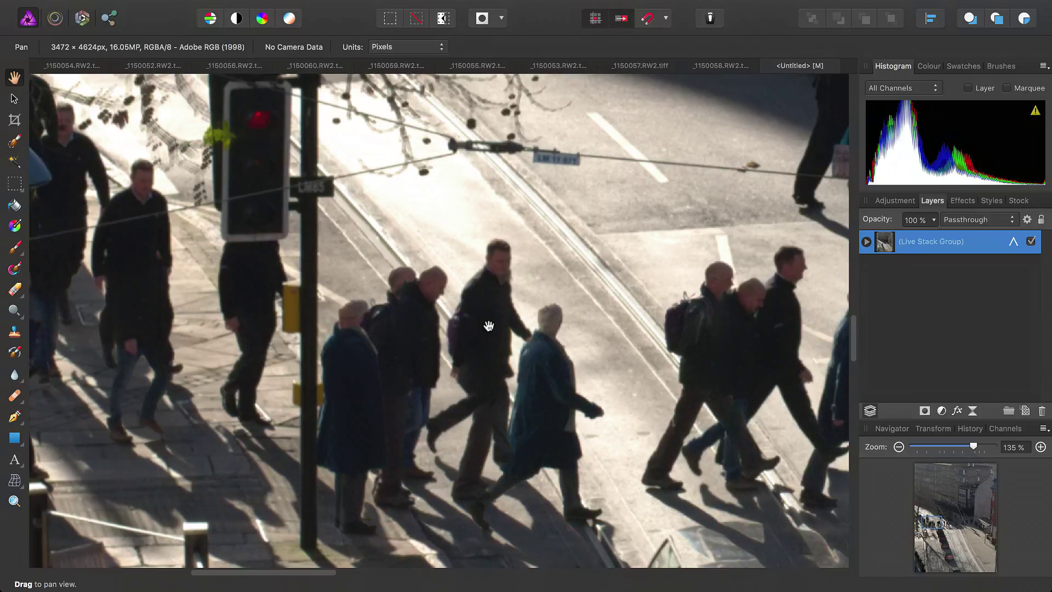
Step: Return the live stack group's operator to Median and check the crossing, ending with the whole image in view
click(1013, 241)
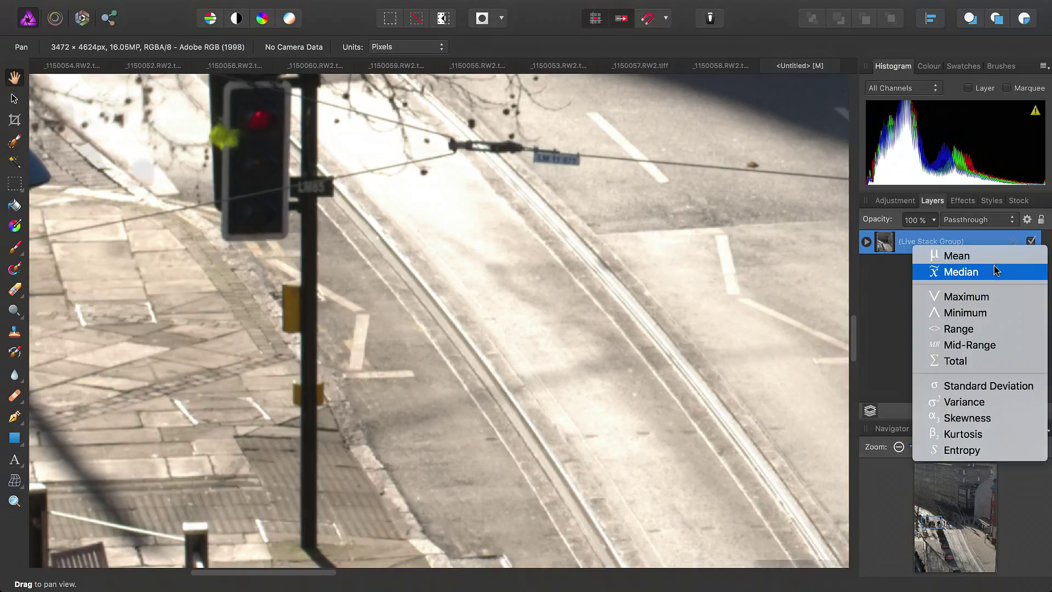
click(957, 270)
drag(565, 324, 260, 328)
drag(517, 348, 198, 345)
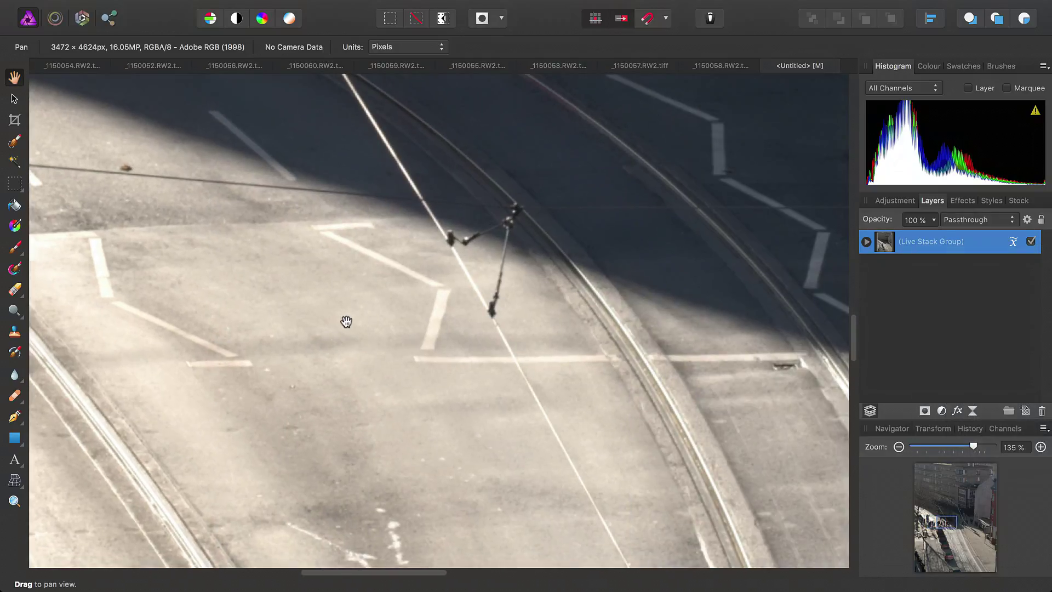
key(super+0)
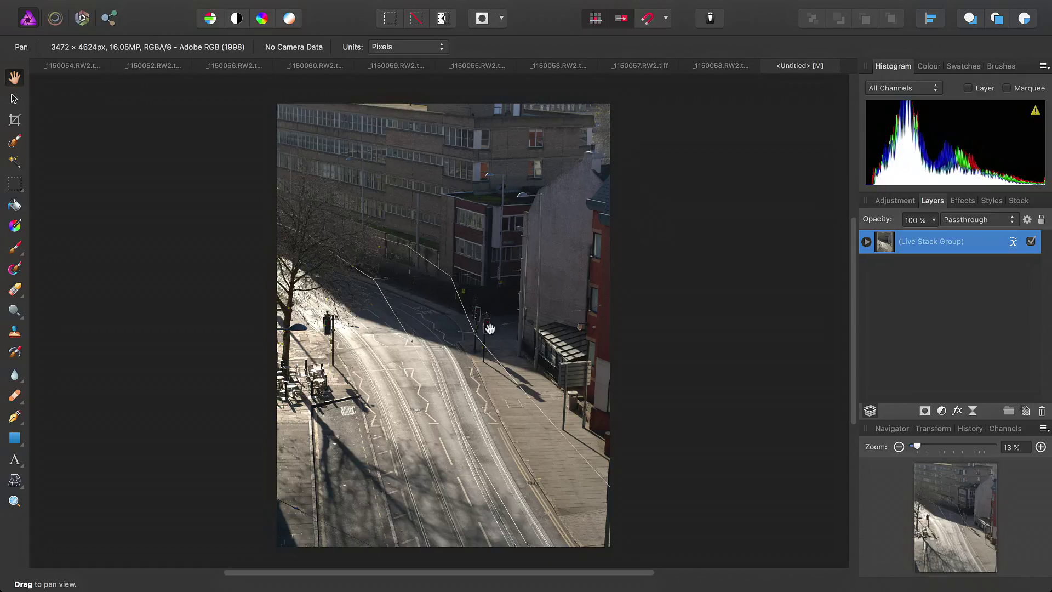
Step: Expand the live stack group and look through its source image layers
scroll(432, 371, up, 6)
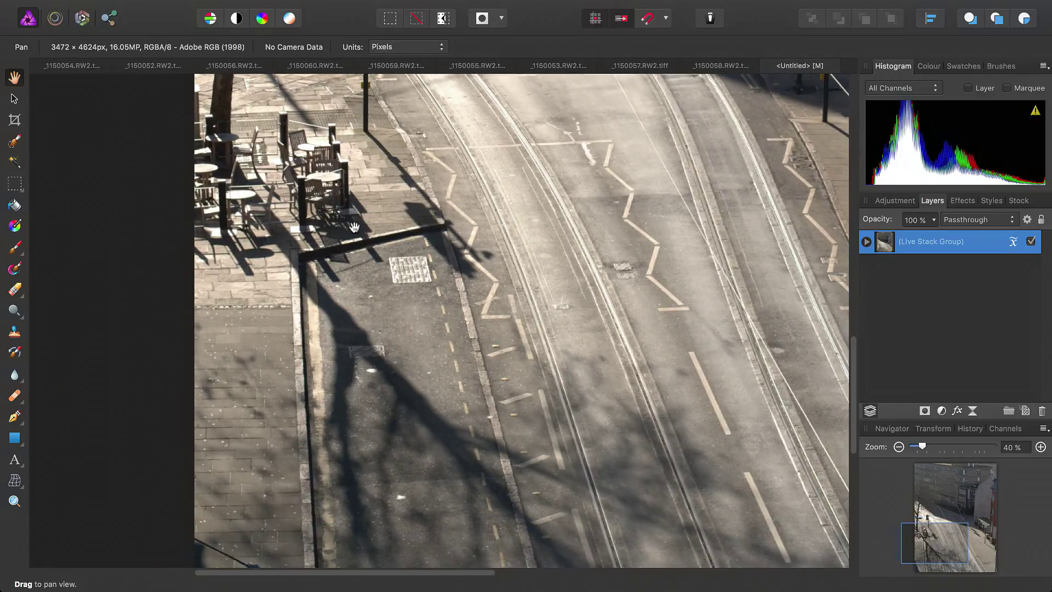
scroll(354, 227, up, 5)
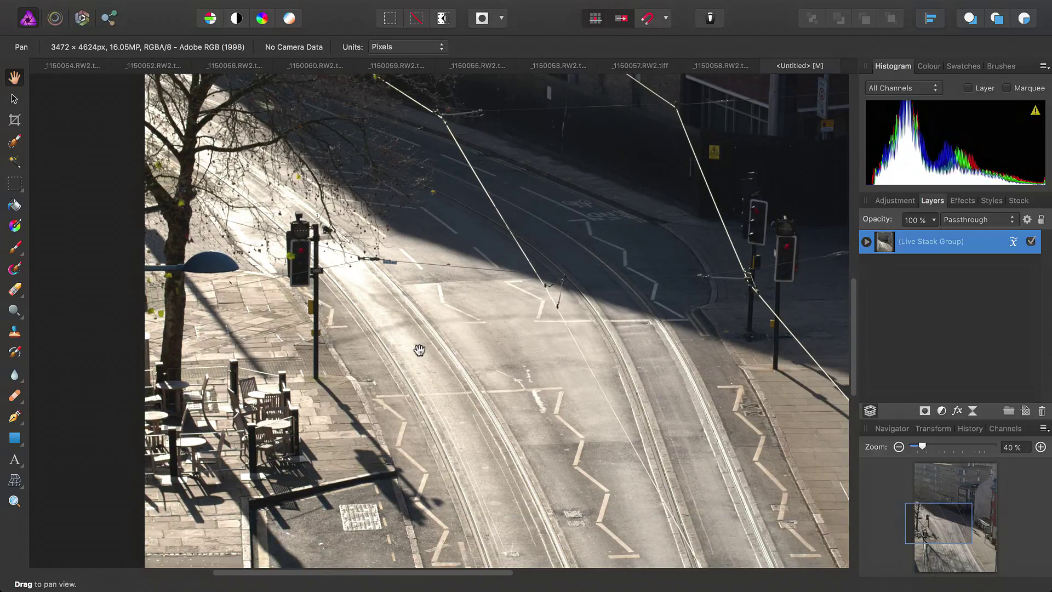
click(866, 242)
scroll(966, 258, down, 1)
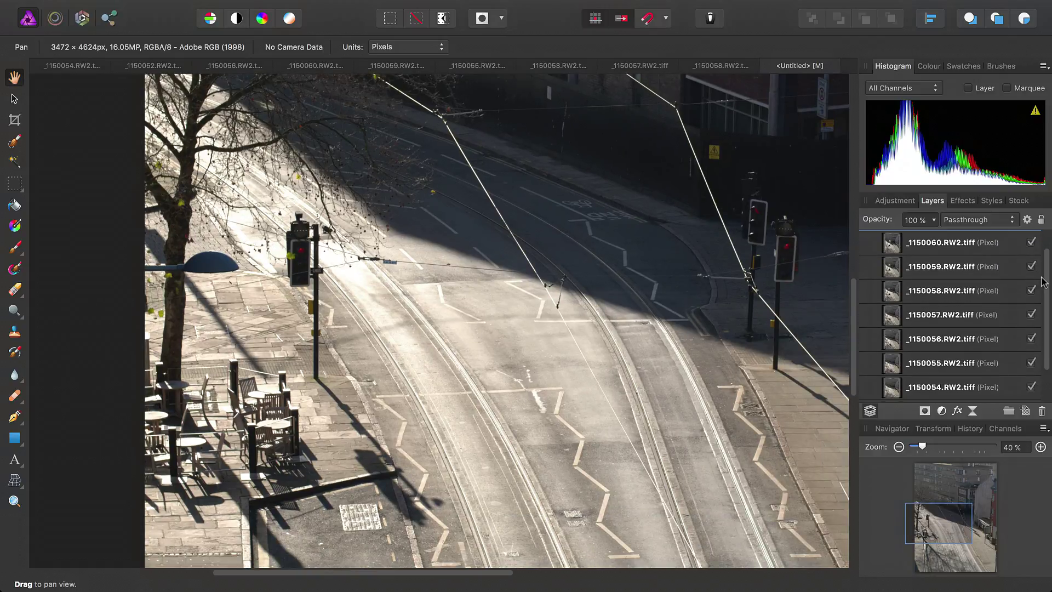
Step: Hide the source layers _1150060.RW2.tiff through _1150053.RW2.tiff in the live stack group, leaving only _1150052.RW2.tiff shown
click(973, 243)
scroll(963, 329, down, 2)
shift+click(970, 367)
scroll(972, 334, up, 3)
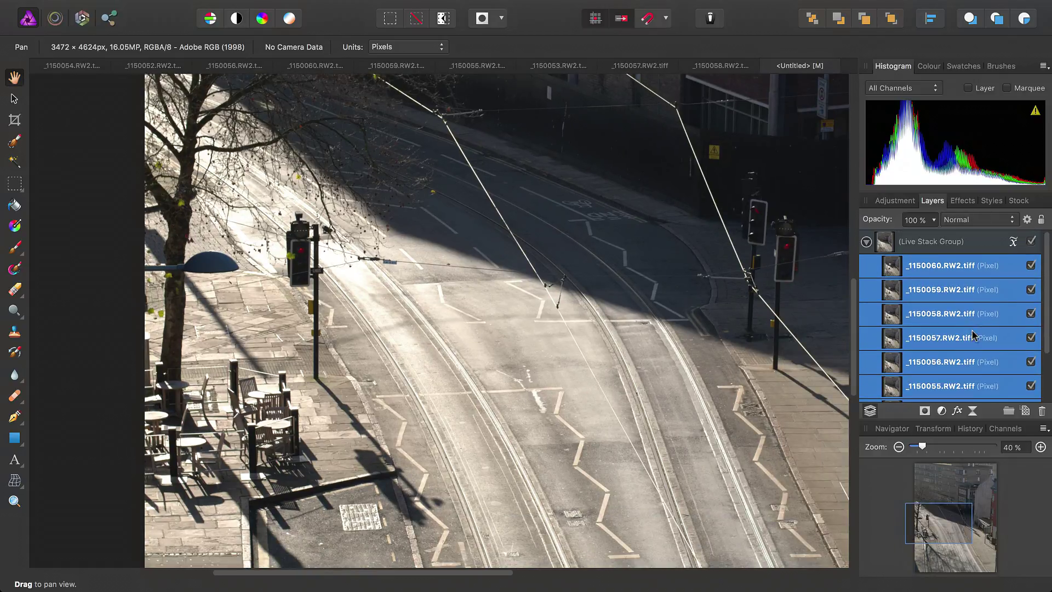
click(1031, 266)
scroll(986, 329, down, 3)
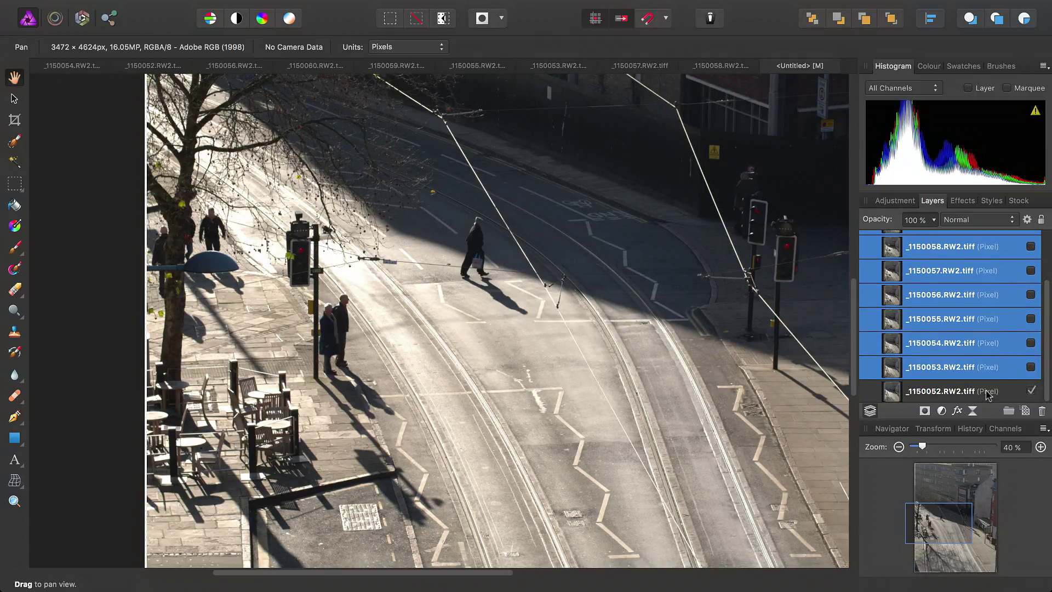
Step: Examine the pedestrians around the crossing and traffic light up close in the single _1150052.RW2.tiff exposure
click(989, 391)
scroll(405, 320, up, 5)
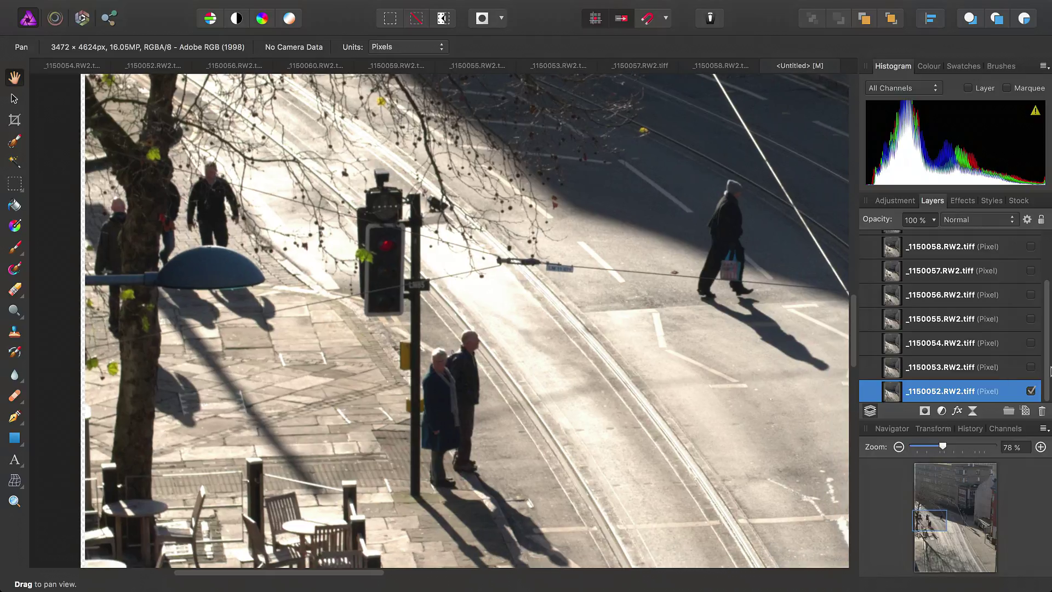
click(1010, 372)
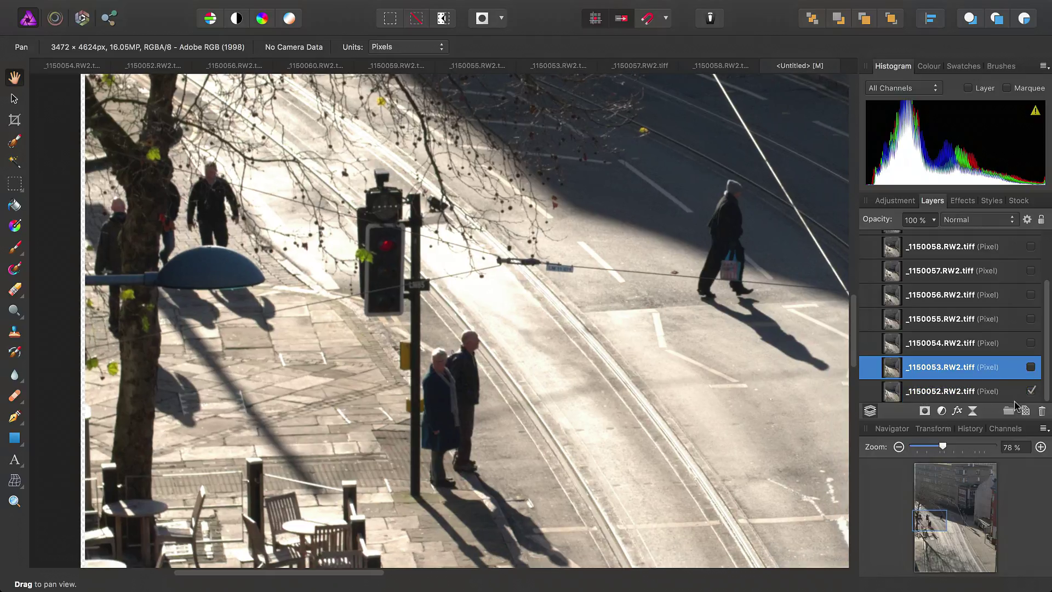
drag(570, 377, 573, 363)
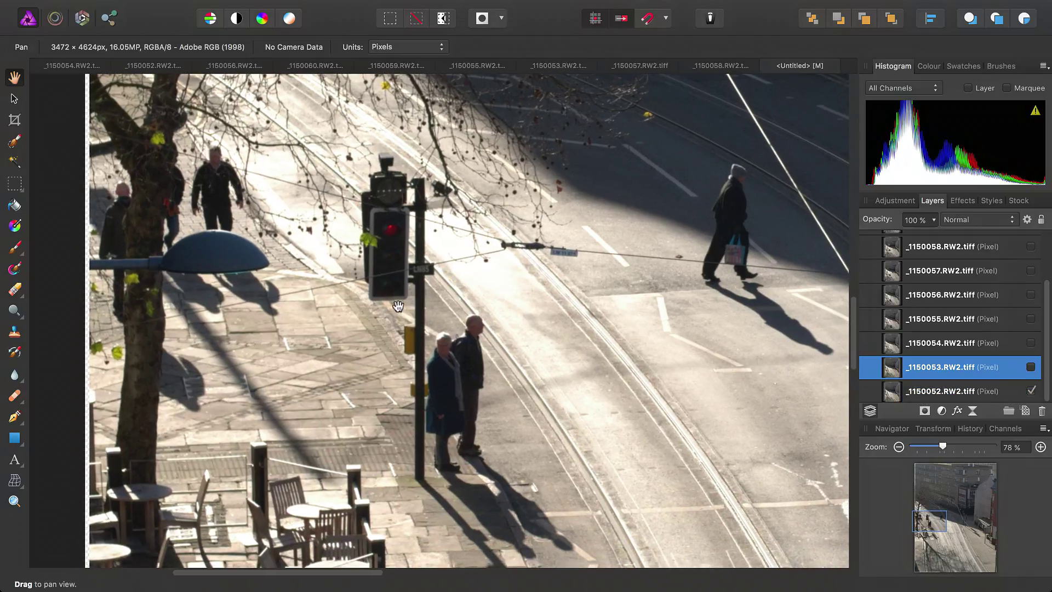
drag(643, 325, 453, 359)
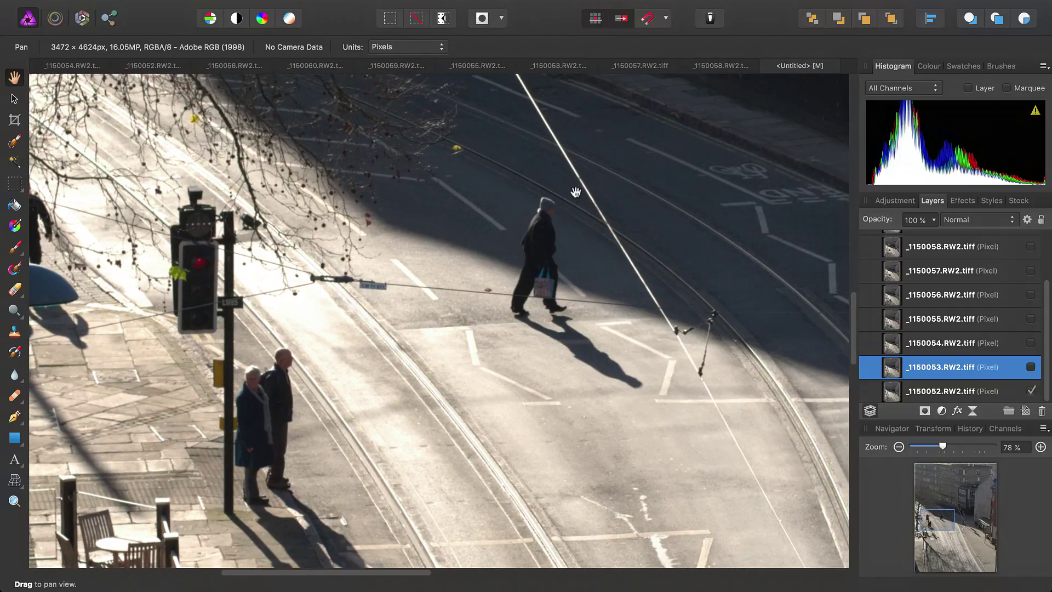
drag(589, 336, 677, 259)
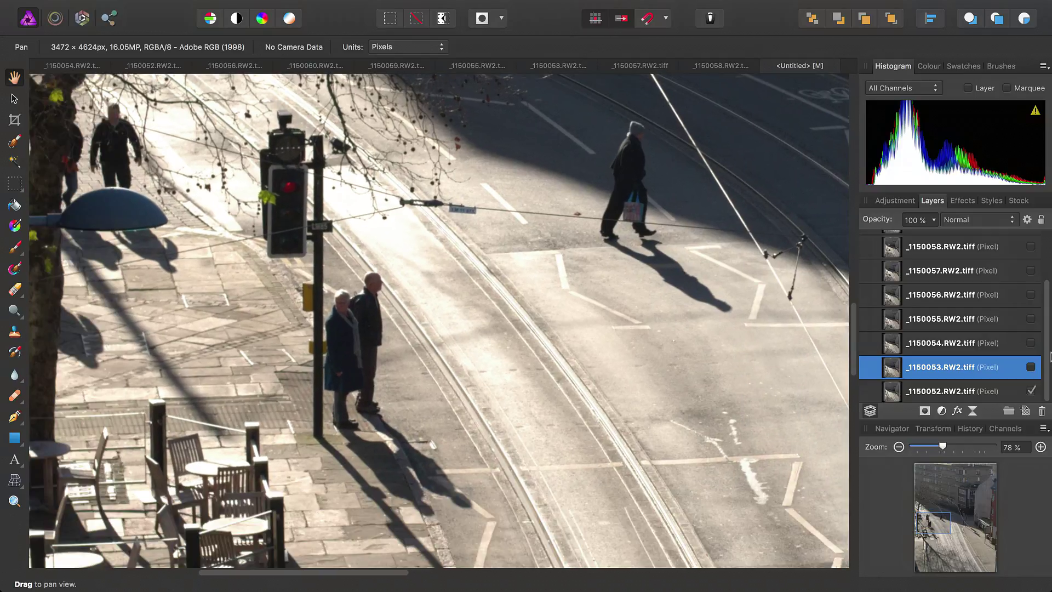
Step: Hide _1150052.RW2.tiff, view _1150055.RW2.tiff on its own to compare the pedestrians' positions, and hide it again
click(1031, 391)
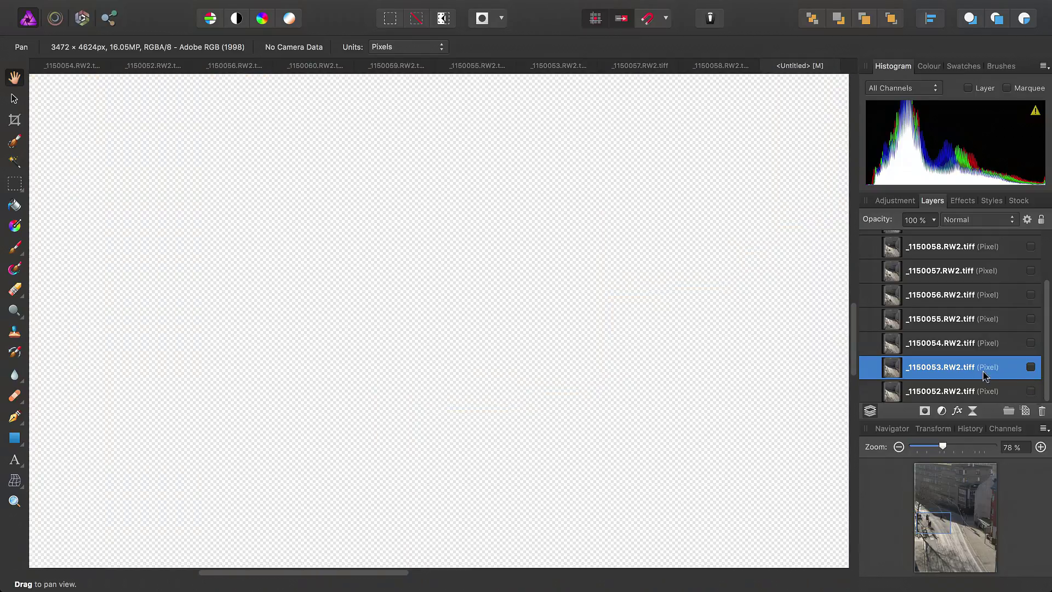
click(986, 271)
click(1016, 322)
click(1030, 318)
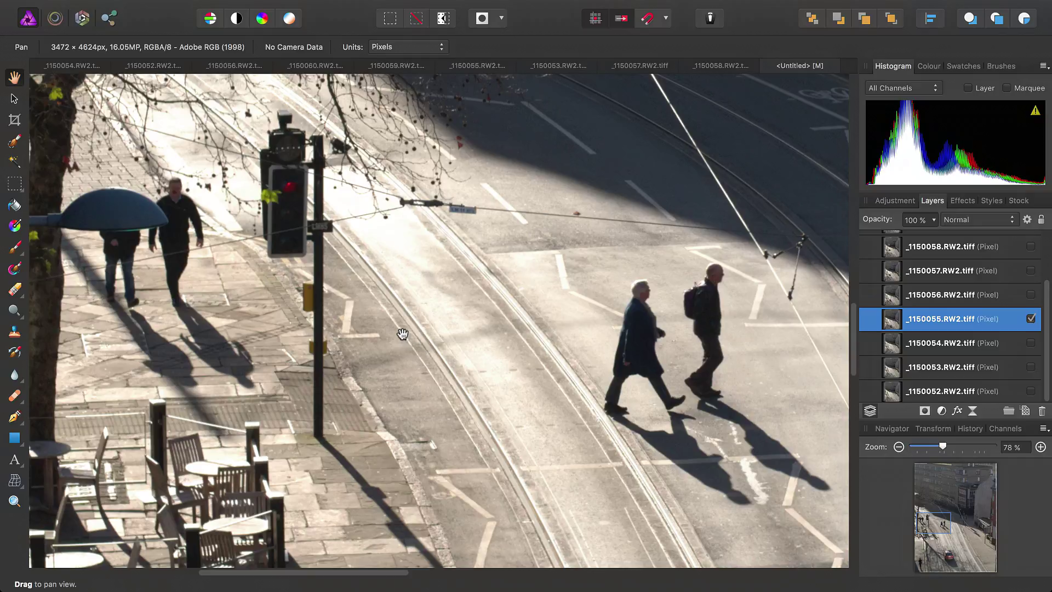
click(1031, 319)
Step: Show _1150052.RW2.tiff and _1150055.RW2.tiff together and inspect the kerb beside the traffic light for leftover ghosting
click(1032, 390)
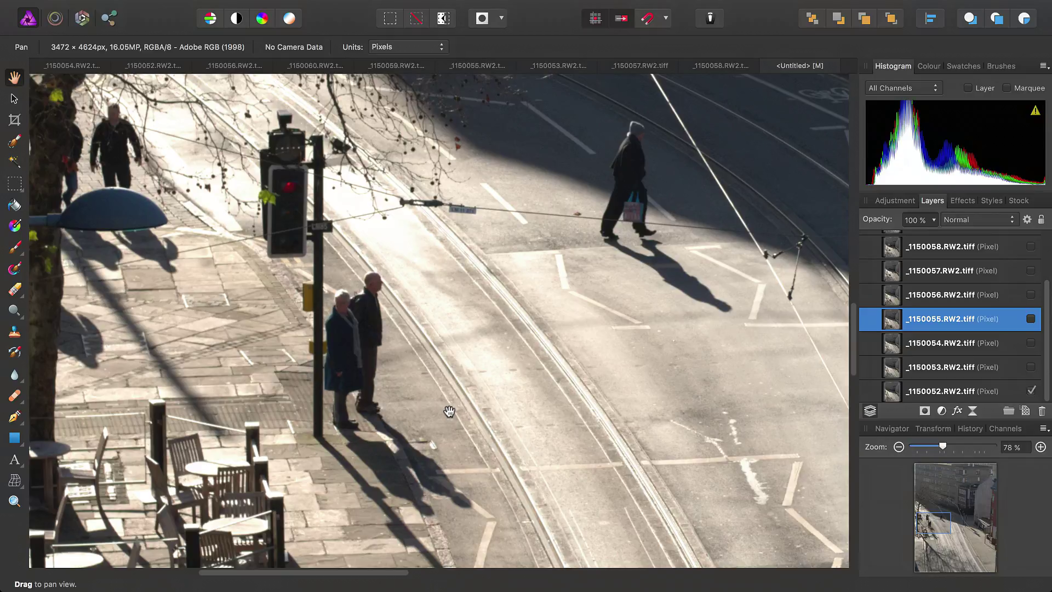
click(1031, 319)
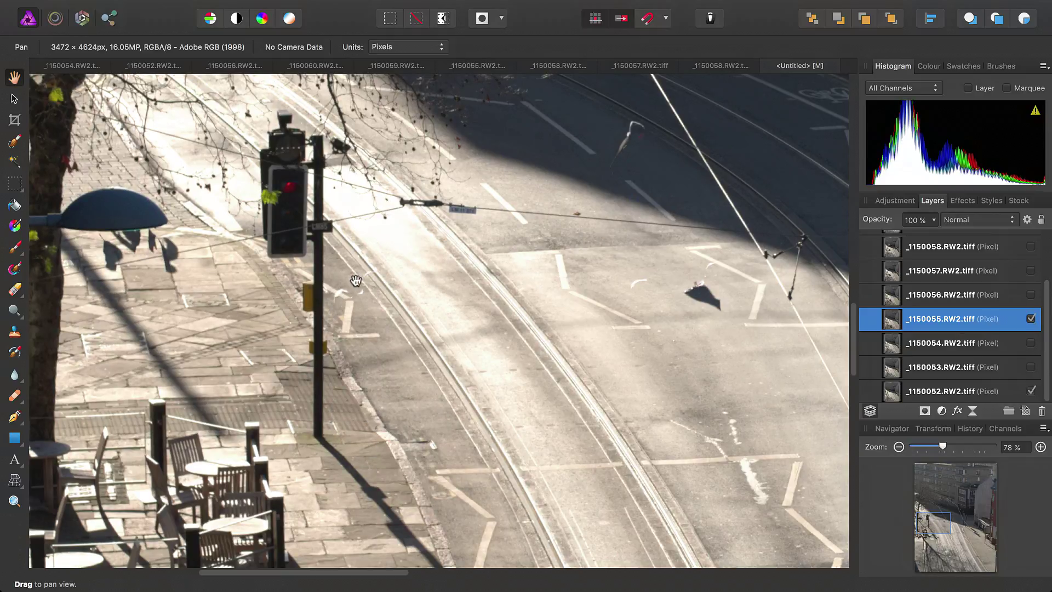
scroll(350, 296, up, 5)
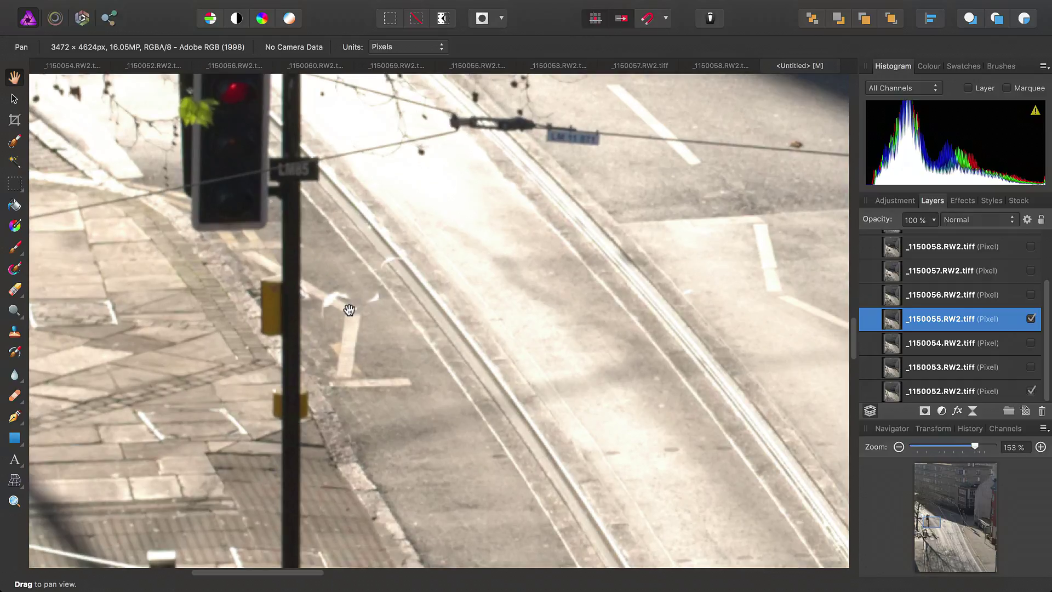
Step: Show all the remaining source layers in the stack again one after another, and check the street scene as a whole
click(1031, 343)
click(1030, 367)
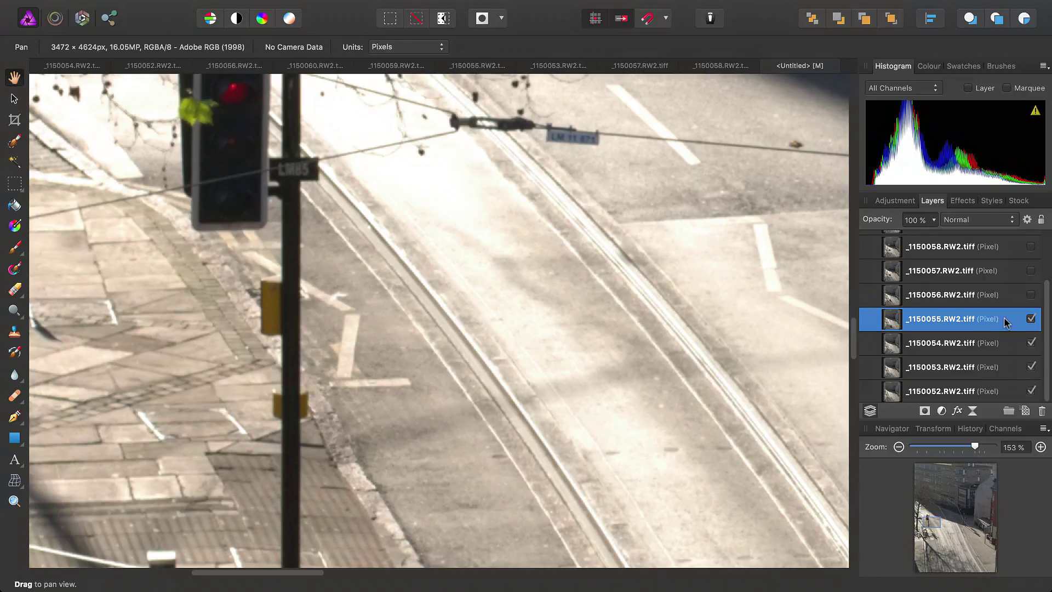
scroll(1034, 362, up, 1)
click(1030, 322)
click(1031, 298)
scroll(1029, 301, up, 2)
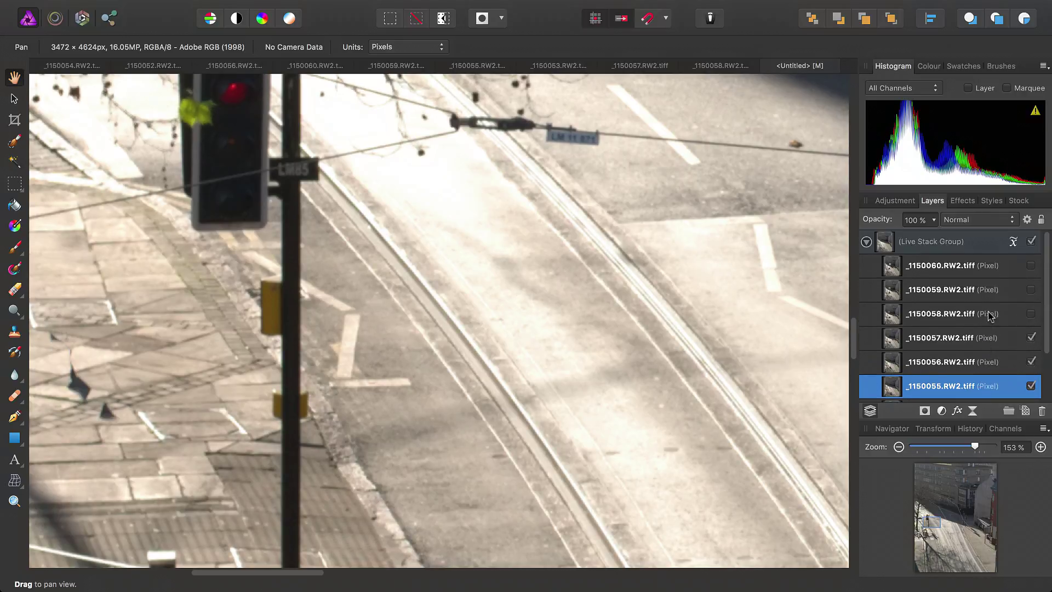
click(1031, 313)
click(1031, 291)
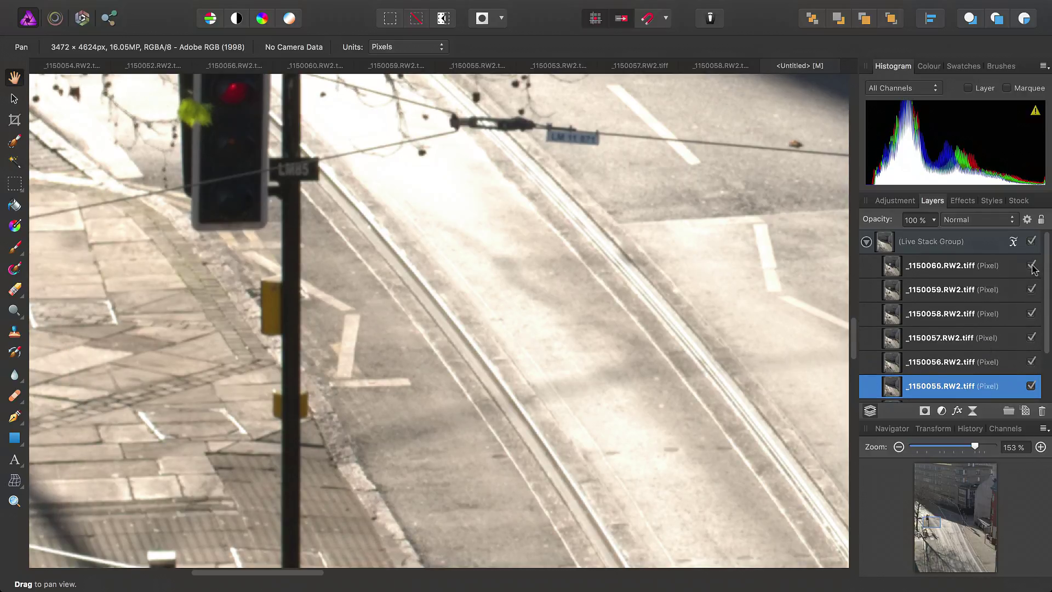
scroll(526, 307, down, 10)
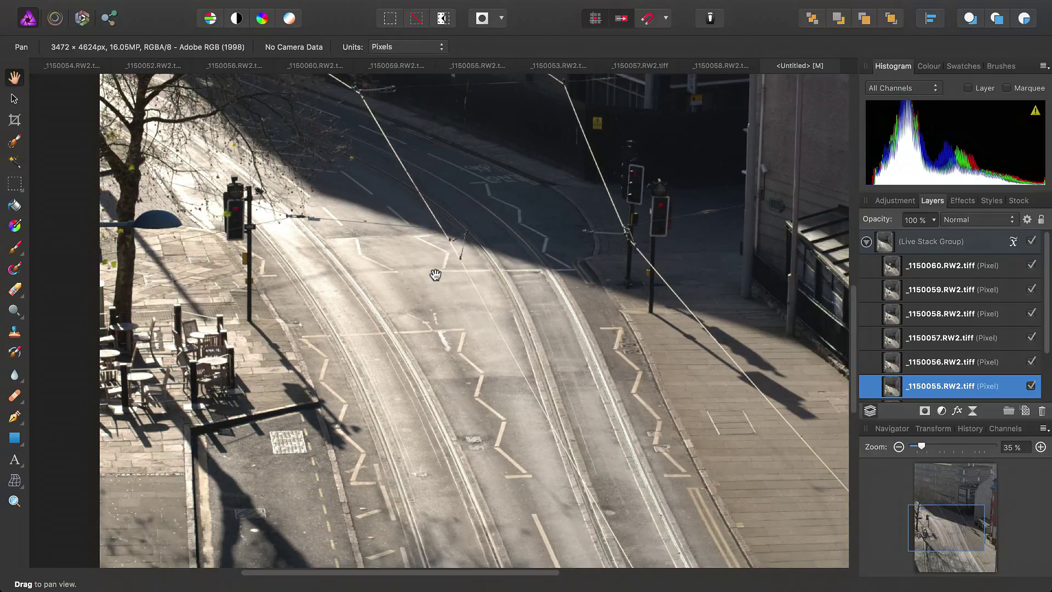
scroll(435, 275, down, 4)
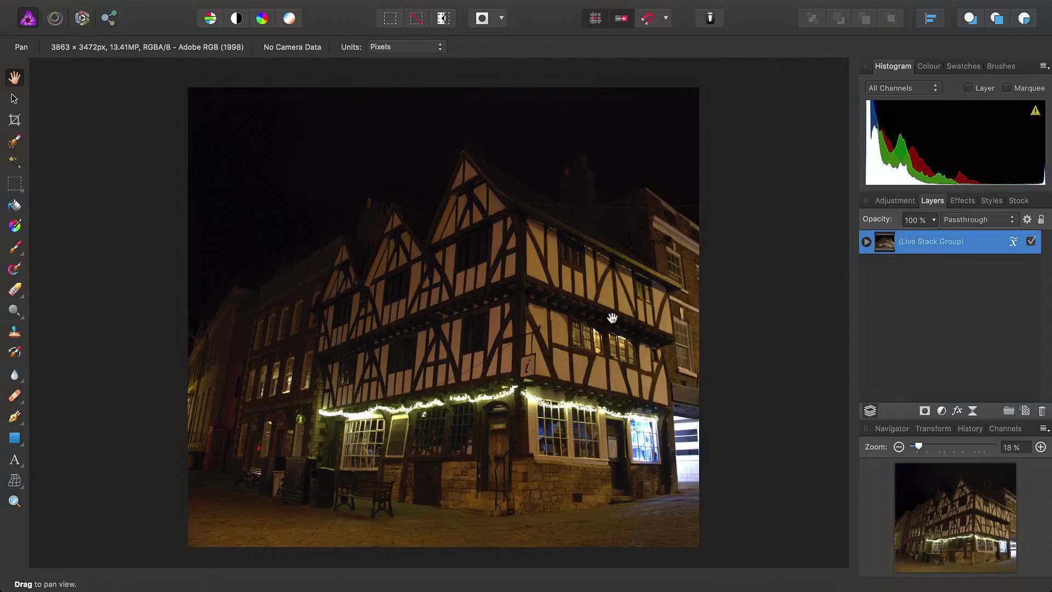
Step: Inspect the stacked night photo of the timber-framed building around the Visitor Information door at 100%, ending with the whole image in view
scroll(612, 318, up, 10)
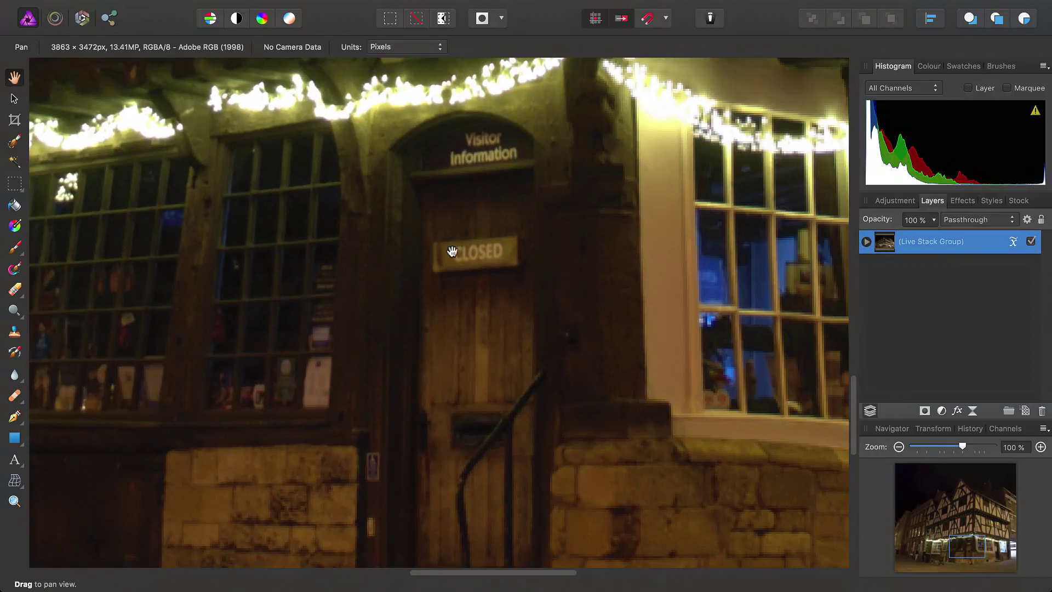
drag(451, 251, 707, 374)
scroll(707, 375, down, 8)
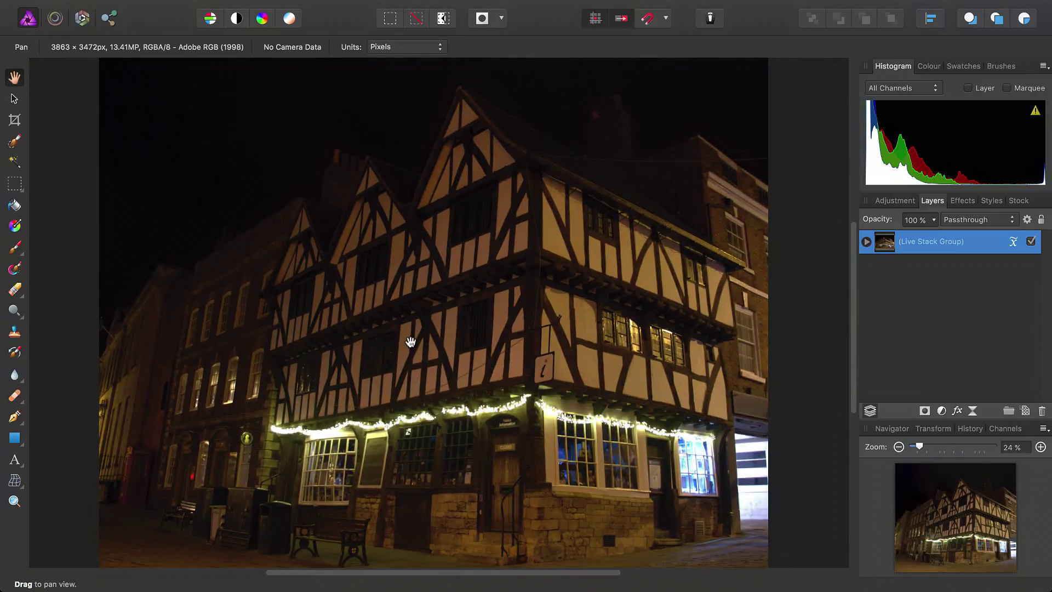
scroll(411, 342, down, 2)
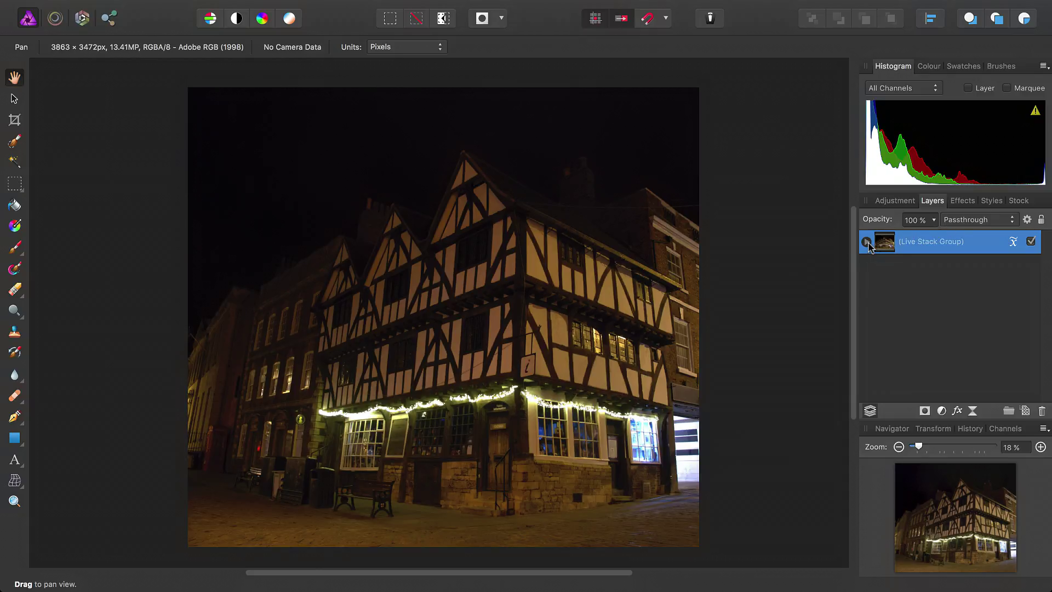
Step: Expand the night photo's live stack group and hide source layers _1170237.RW2.tiff through _1170196.RW2.tiff, leaving only _1170185.RW2.tiff shown
click(866, 242)
click(961, 265)
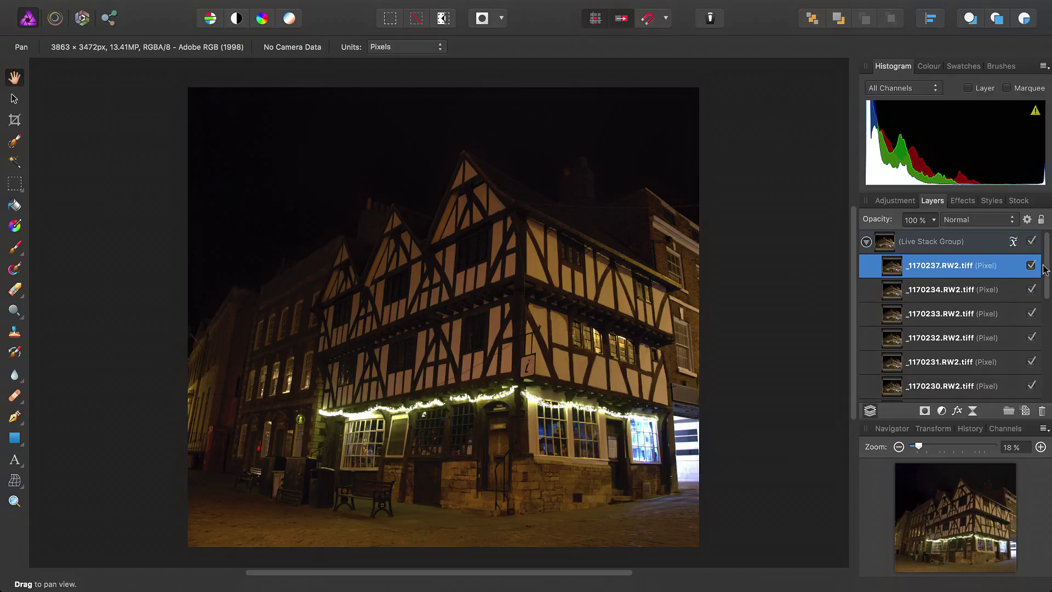
drag(1043, 268, 1039, 393)
shift+click(967, 376)
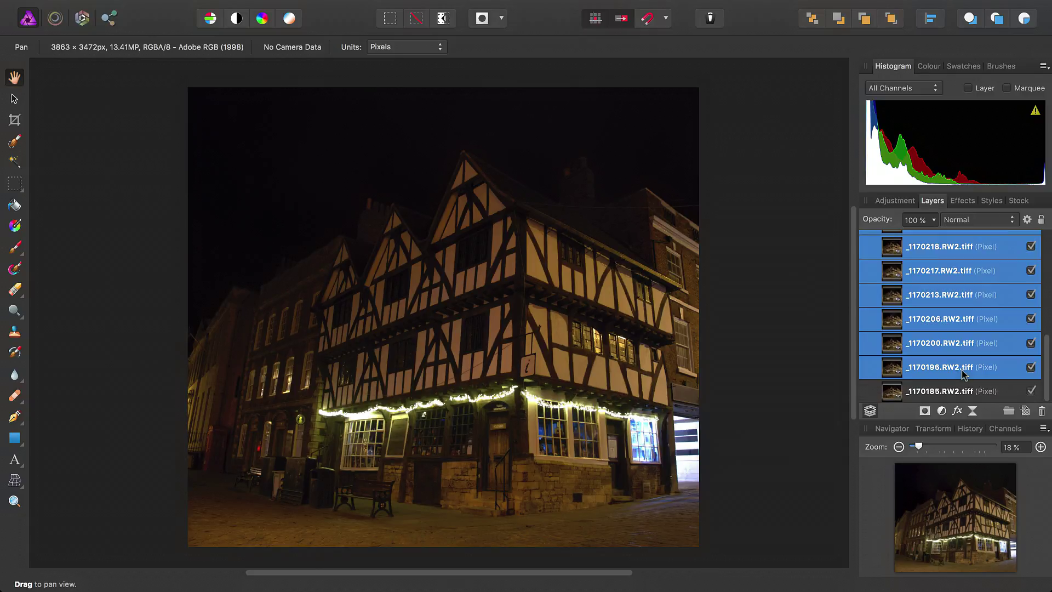
scroll(968, 376, up, 10)
click(1031, 265)
Step: Examine the noise in the single night exposure at 100% along the stonework, door and street-level windows
scroll(473, 360, down, 5)
scroll(473, 360, right, 3)
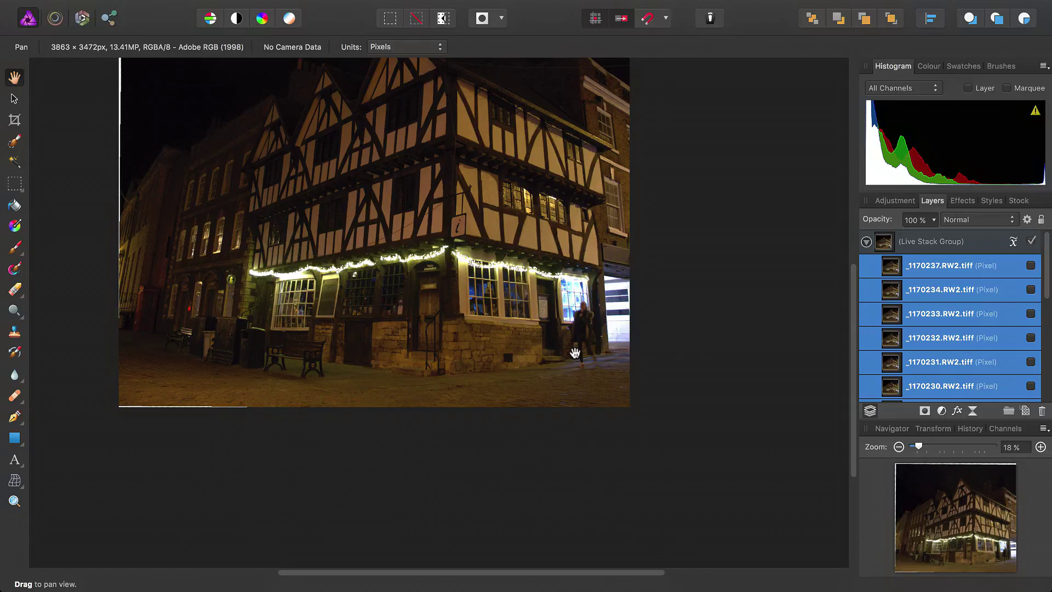
scroll(575, 352, down, 2)
key(super+1)
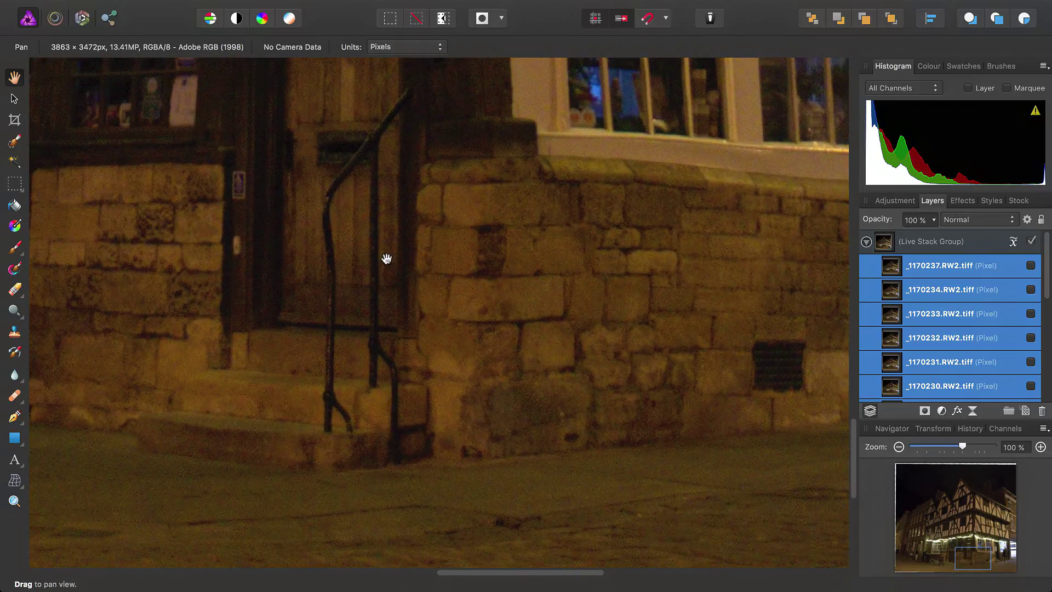
scroll(386, 258, left, 8)
scroll(386, 259, up, 3)
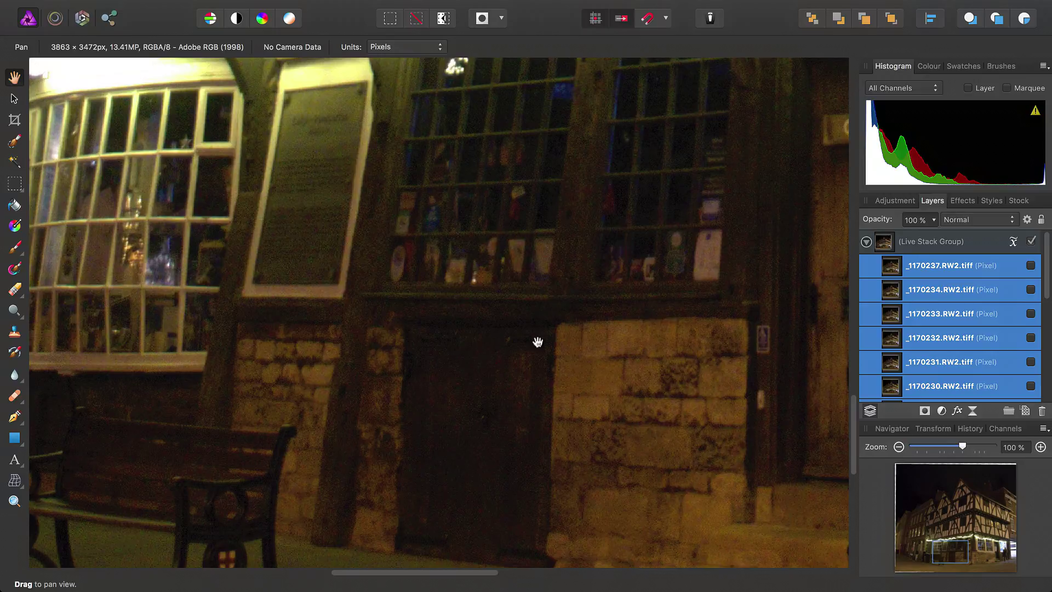
scroll(538, 342, left, 15)
scroll(537, 342, up, 3)
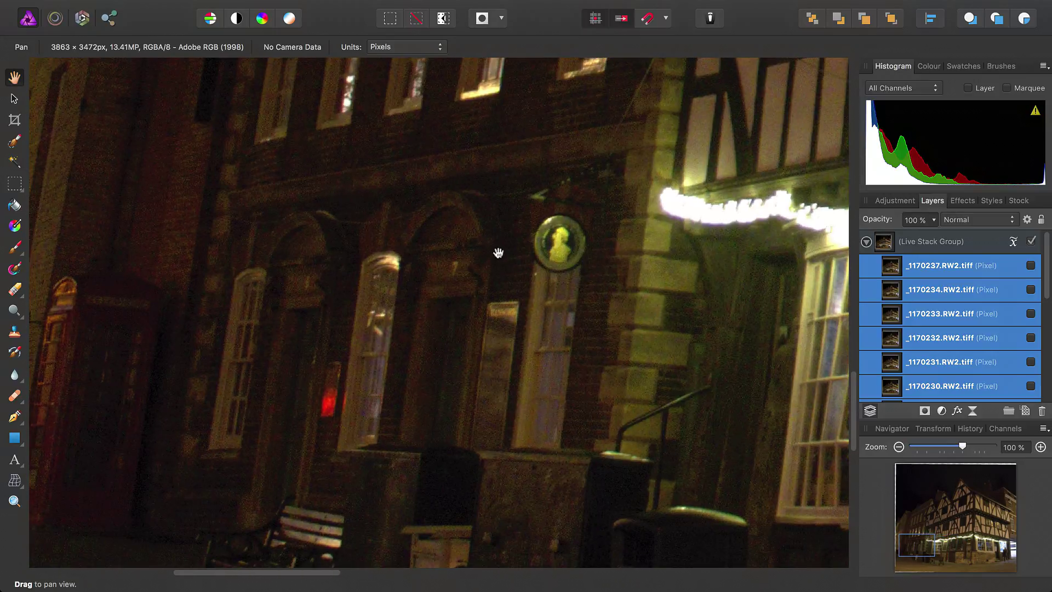
Step: Examine the noise across the single exposure's upper windows, timber facade, hanging information sign and string lights
scroll(498, 247, up, 10)
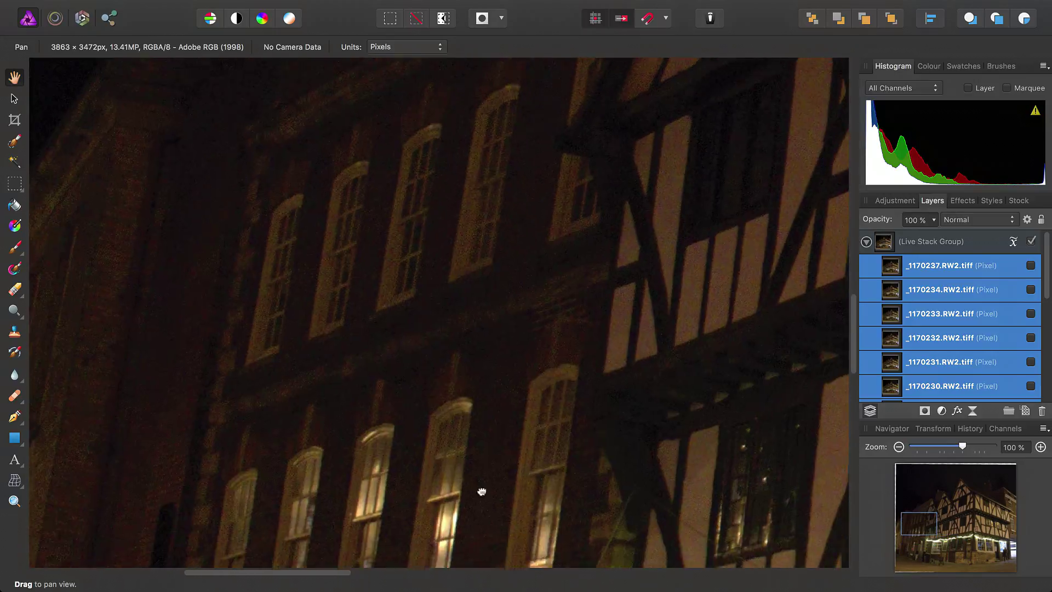
drag(627, 289, 195, 327)
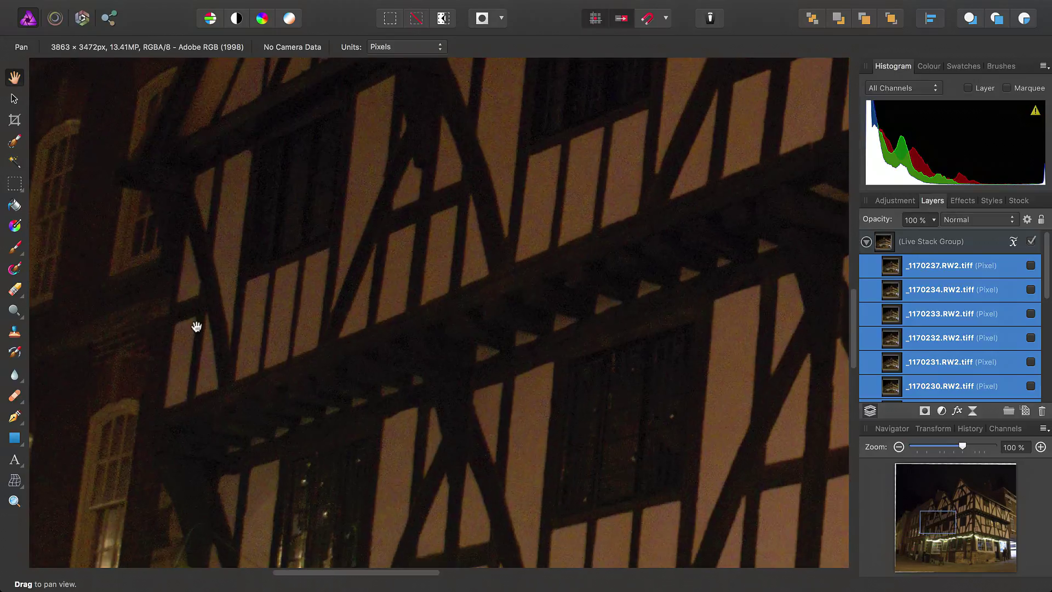
drag(603, 314, 110, 236)
drag(724, 428, 410, 207)
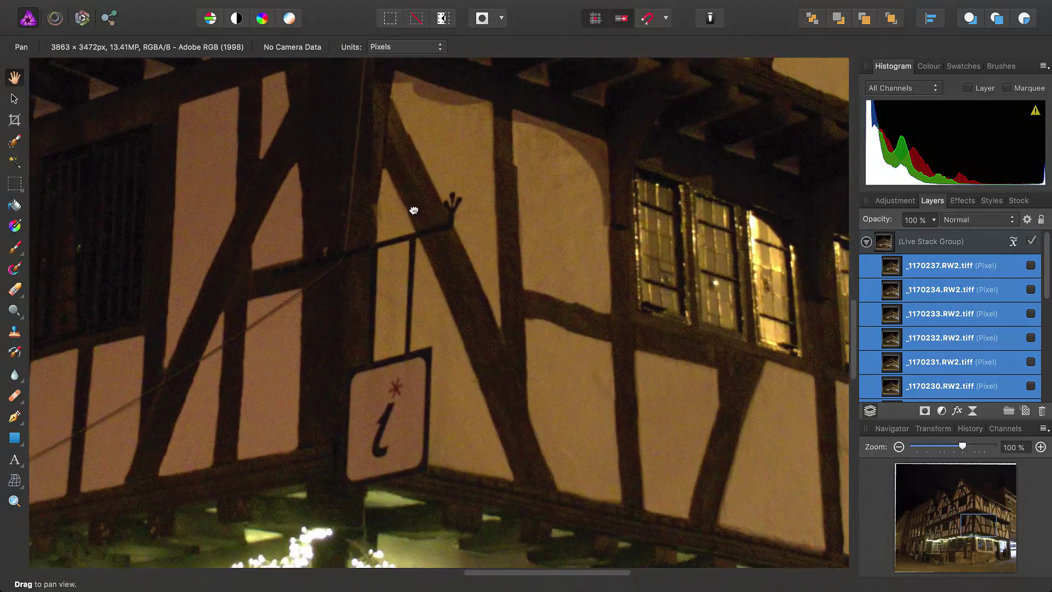
drag(654, 359, 500, 241)
drag(590, 305, 459, 217)
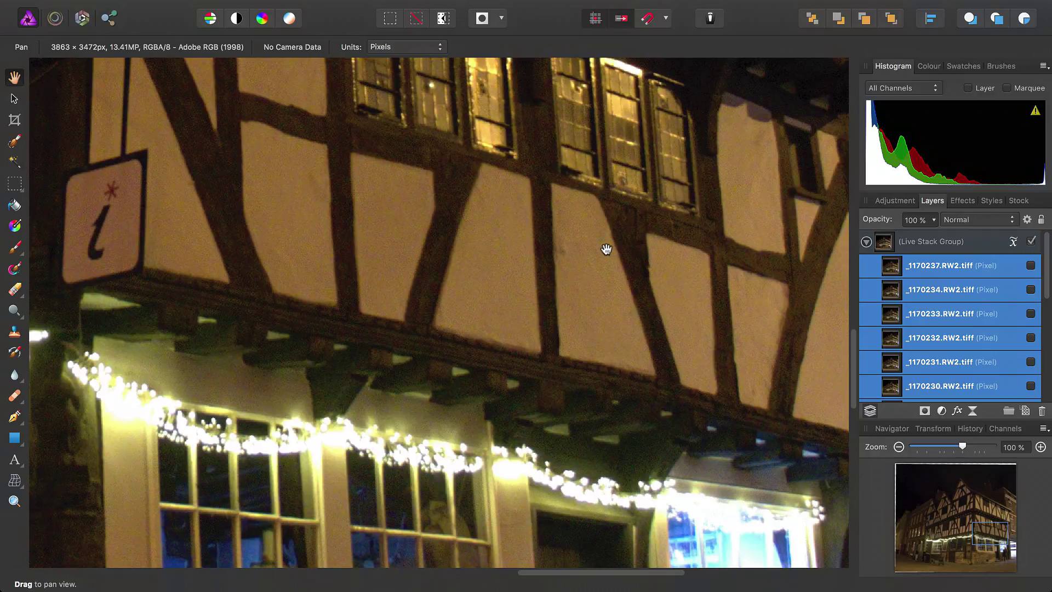
scroll(606, 249, down, 5)
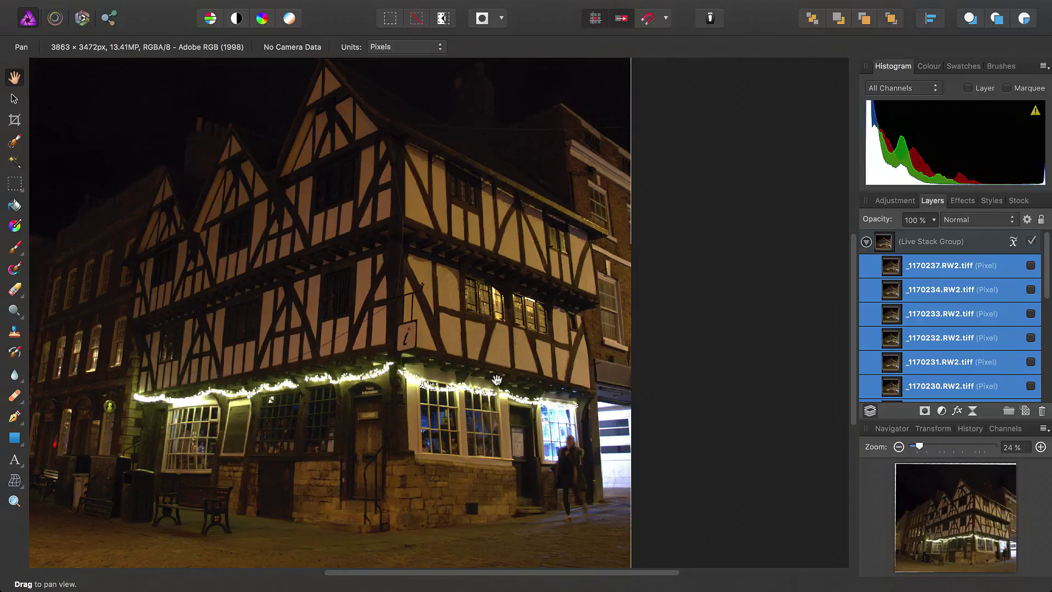
Step: Show all the hidden source layers of the night stack again and view the whole stacked image
scroll(619, 312, up, 3)
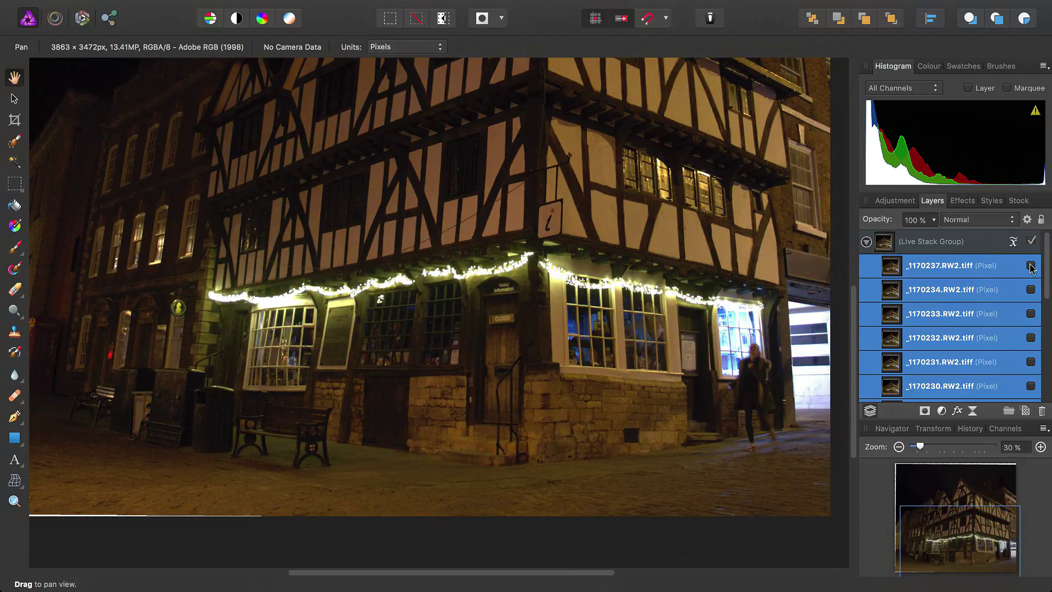
click(1030, 266)
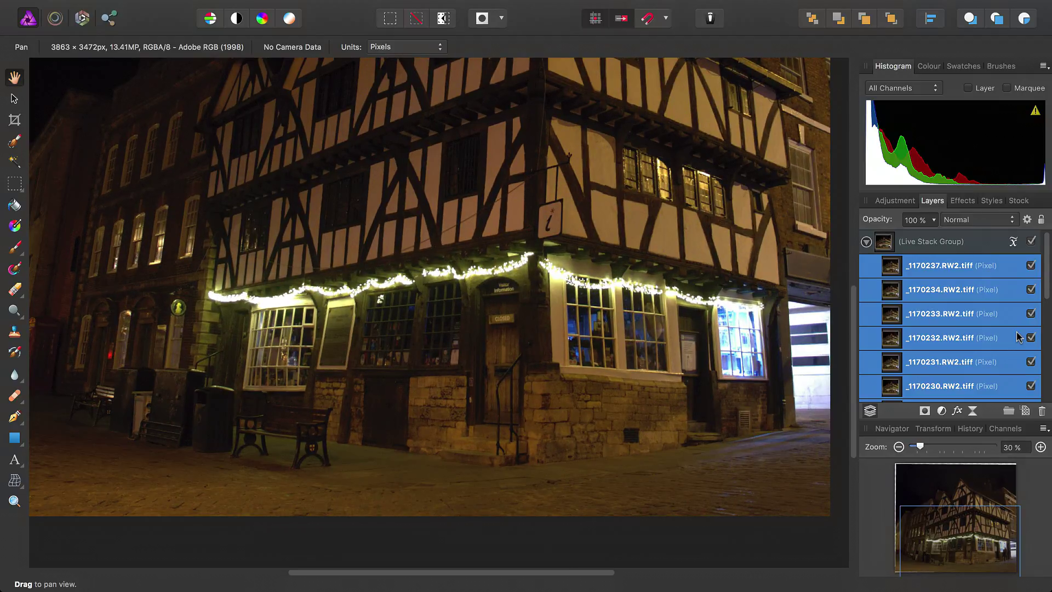
scroll(481, 352, down, 2)
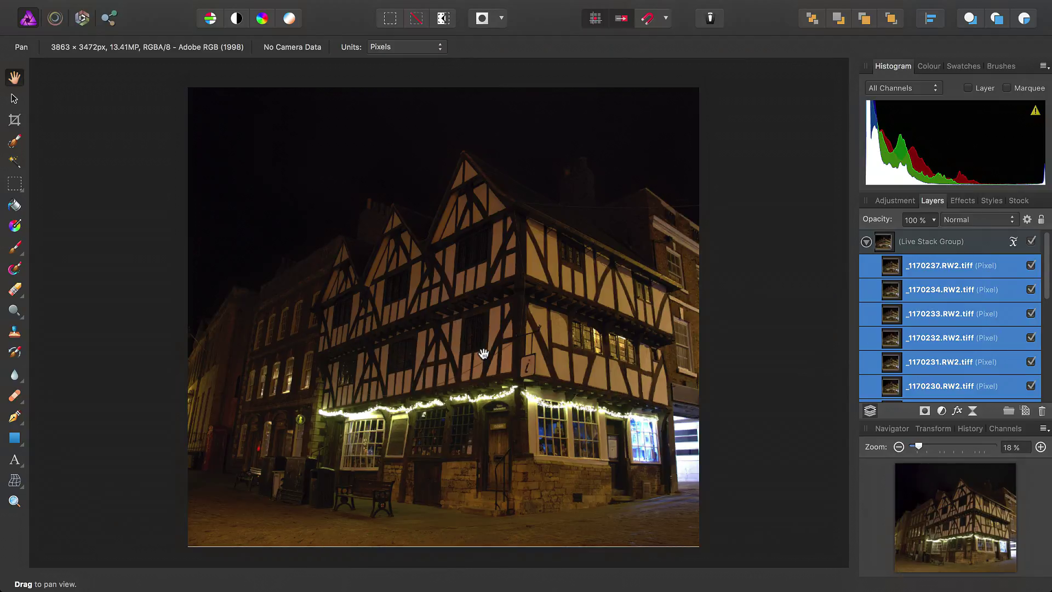
Step: Add a Curves adjustment above the live stack group and raise the midtones of its master curve to brighten the image
click(931, 241)
click(941, 410)
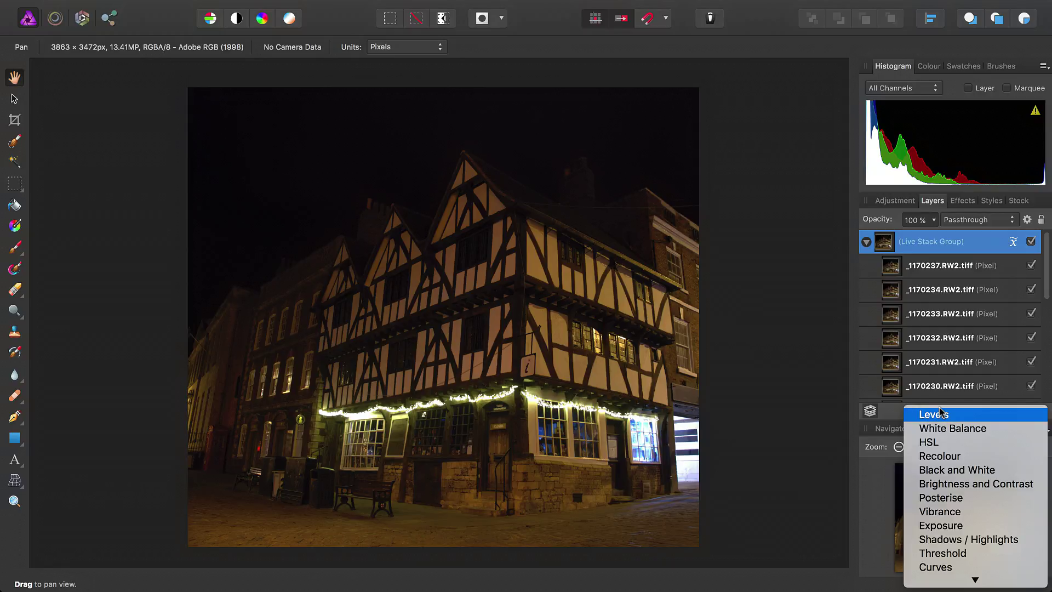
click(937, 567)
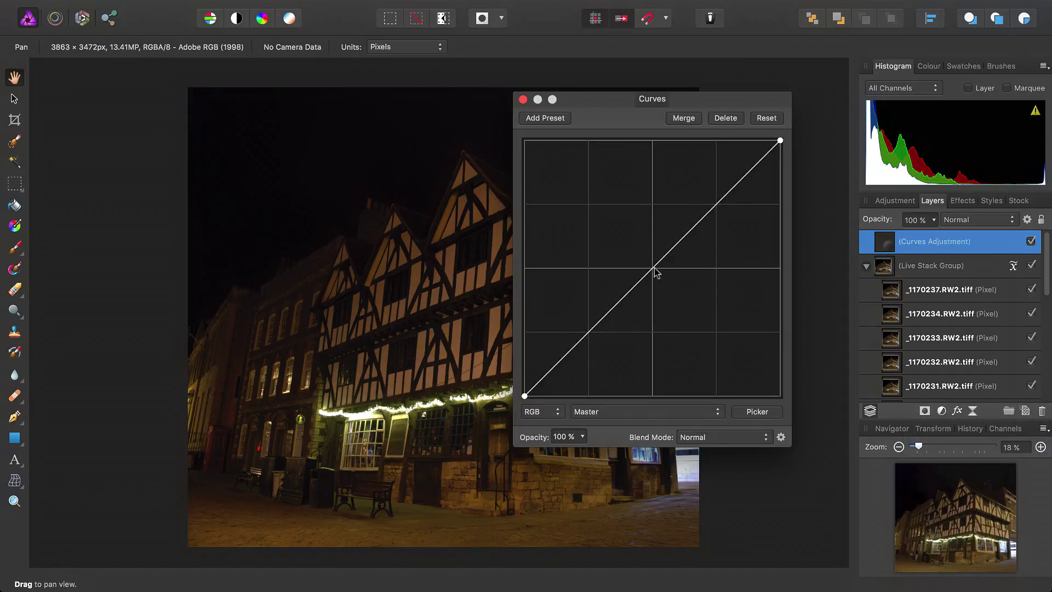
drag(655, 272, 633, 229)
scroll(626, 96, left, 1)
drag(652, 100, 894, 118)
click(766, 118)
Step: Add an HSL adjustment above the curves and lower its saturation to mute the orange street-light cast
click(941, 410)
click(936, 448)
drag(871, 406, 795, 406)
click(768, 284)
Step: Sharpen the image with a live High Pass filter set to monochrome, 0.5 px radius and Linear Light blending
click(973, 411)
click(931, 347)
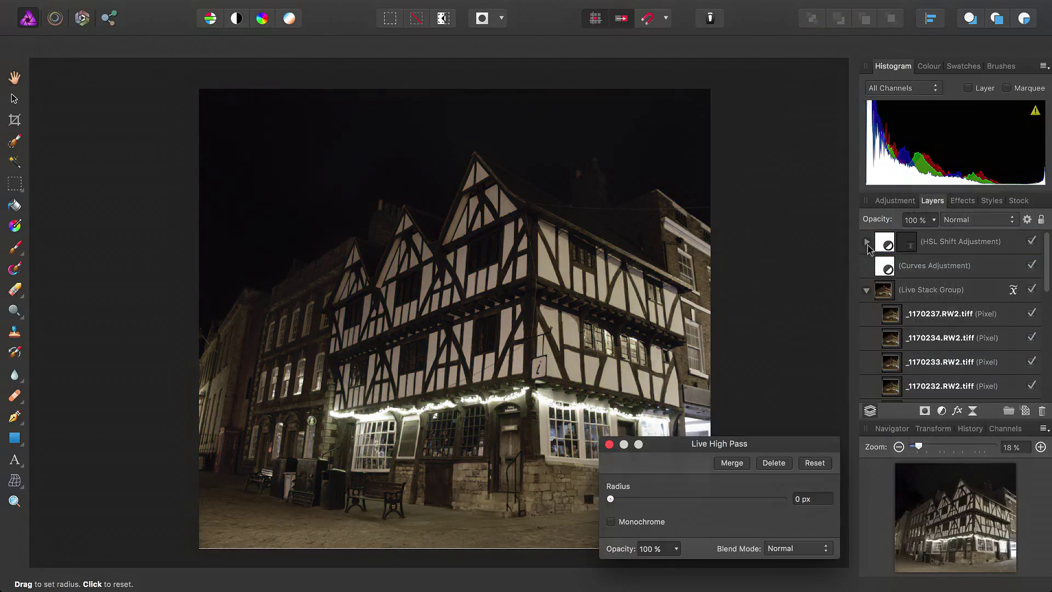
scroll(526, 331, up, 2)
click(611, 521)
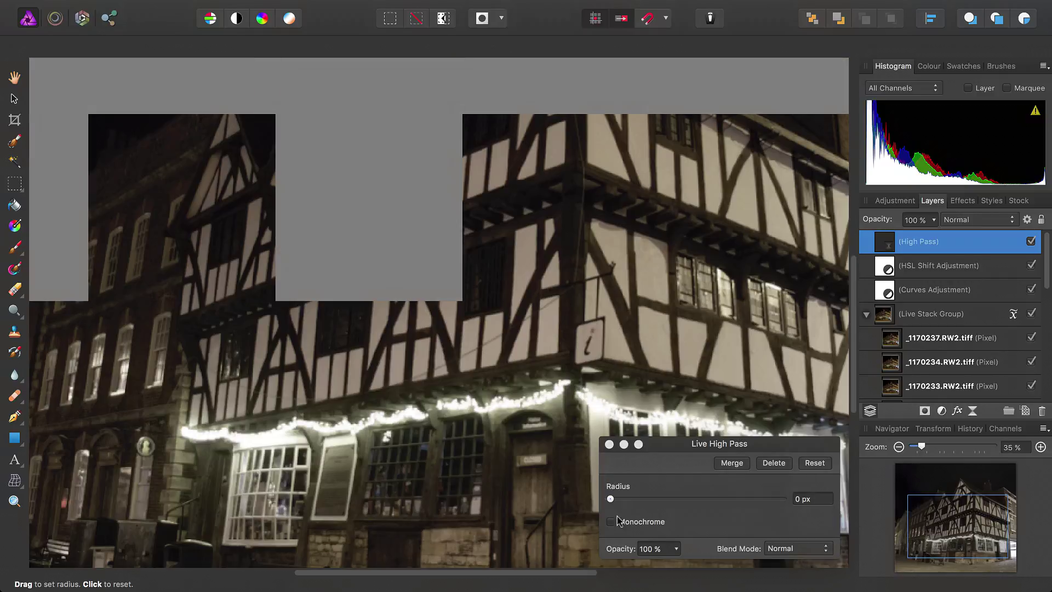
drag(610, 498, 628, 502)
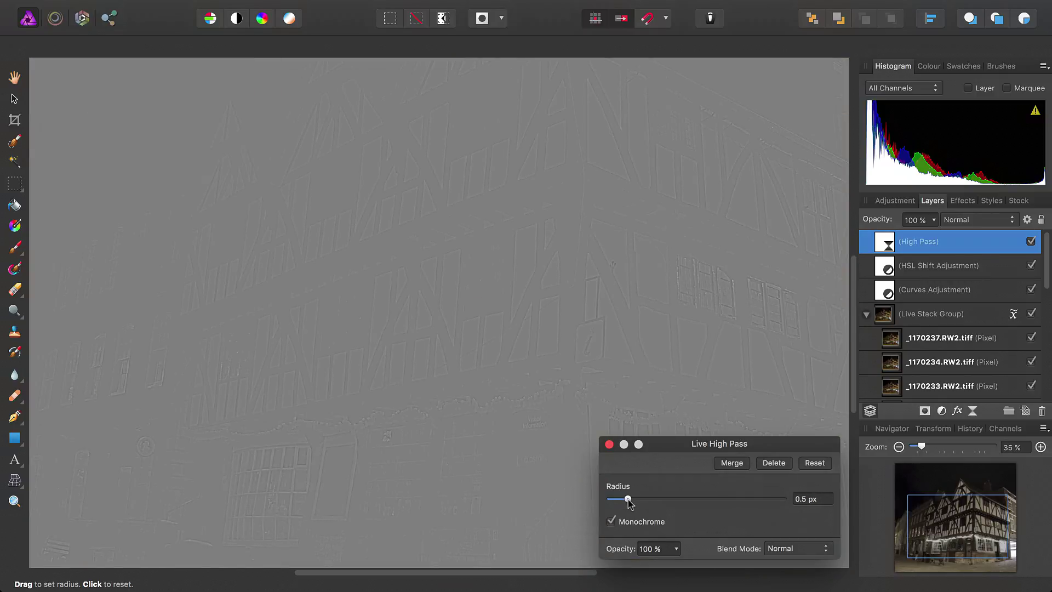
click(1005, 220)
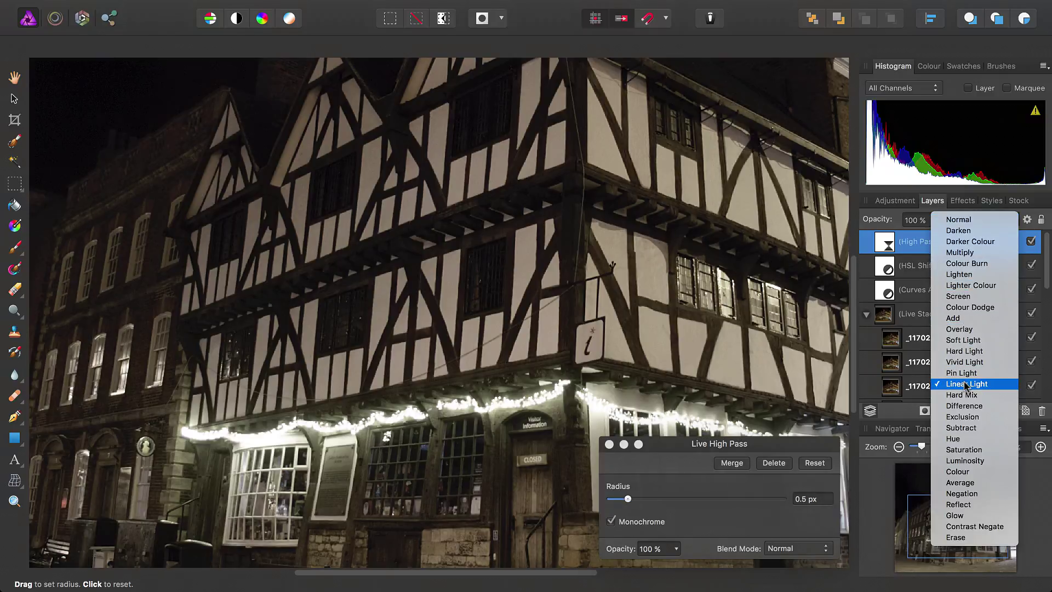
click(962, 382)
click(609, 444)
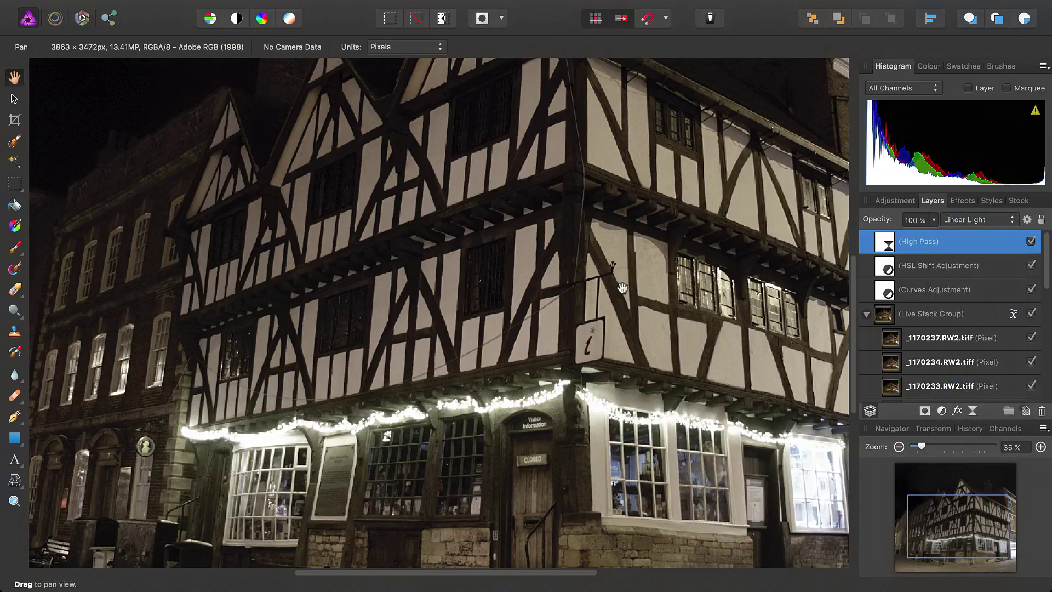
Step: Hide the night stack's source layers from _1170237.RW2.tiff through _1170185.RW2.tiff, leaving only _1170218.RW2.tiff shown
drag(705, 514, 758, 351)
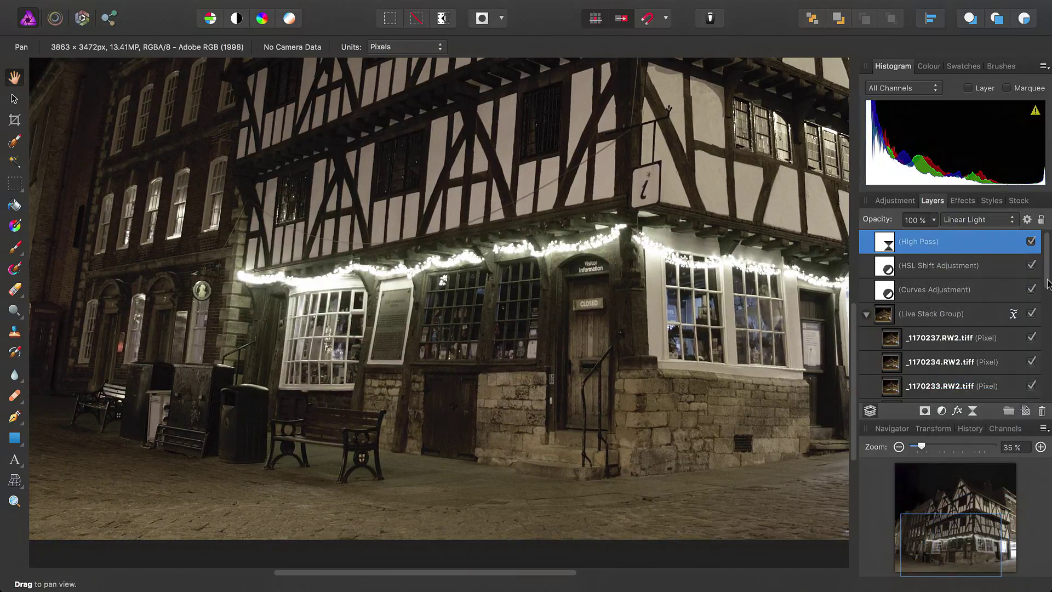
scroll(1047, 283, down, 3)
click(1014, 286)
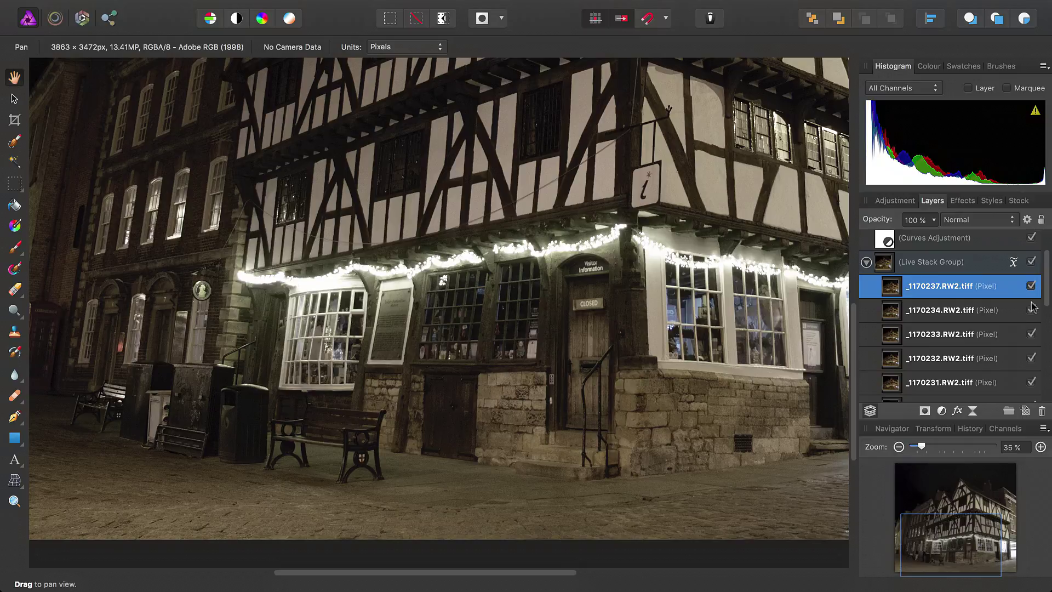
scroll(1023, 331, down, 1)
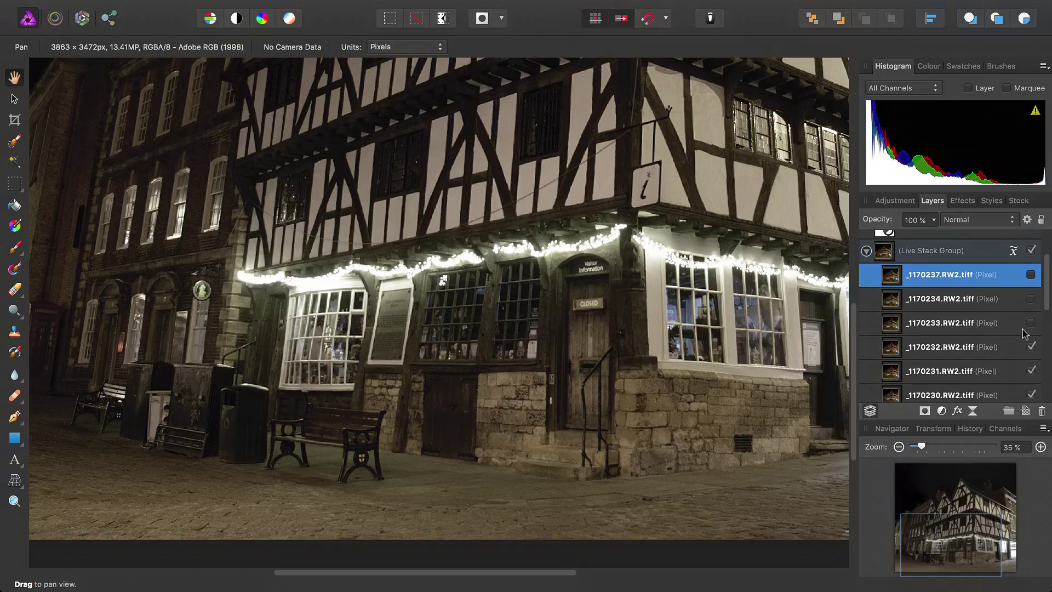
click(1030, 346)
click(1032, 371)
scroll(1025, 365, down, 3)
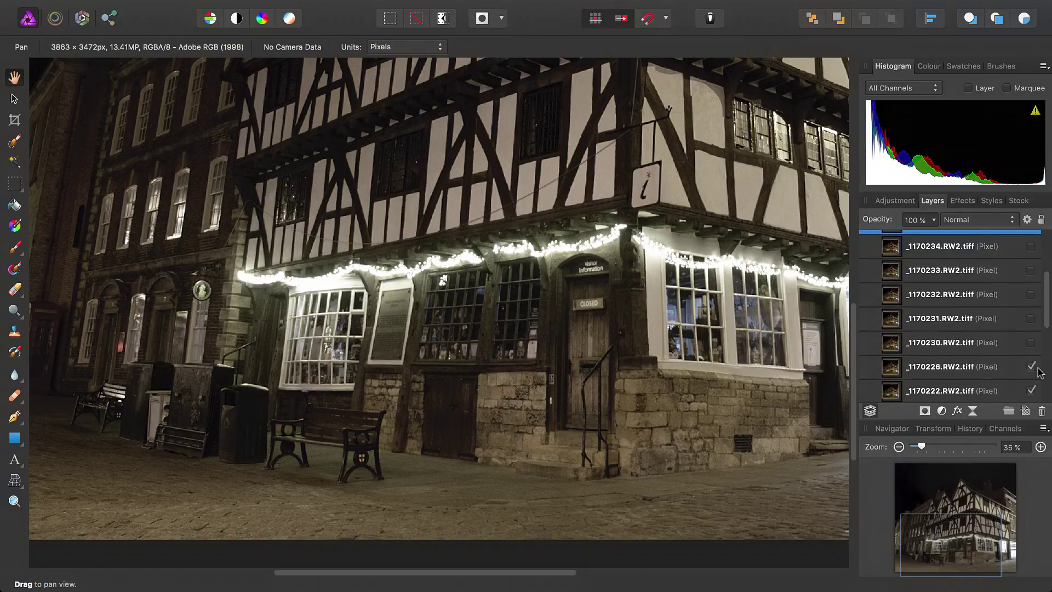
click(1031, 366)
scroll(1031, 366, down, 3)
click(1031, 337)
click(1030, 360)
scroll(1031, 338, down, 3)
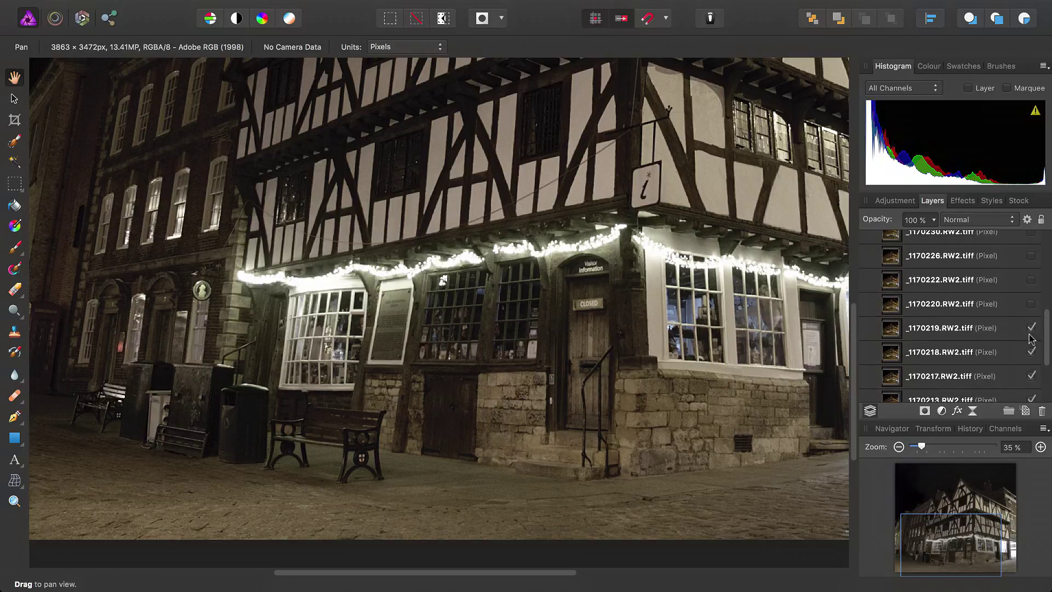
scroll(1030, 336, down, 4)
drag(1031, 391, 1031, 270)
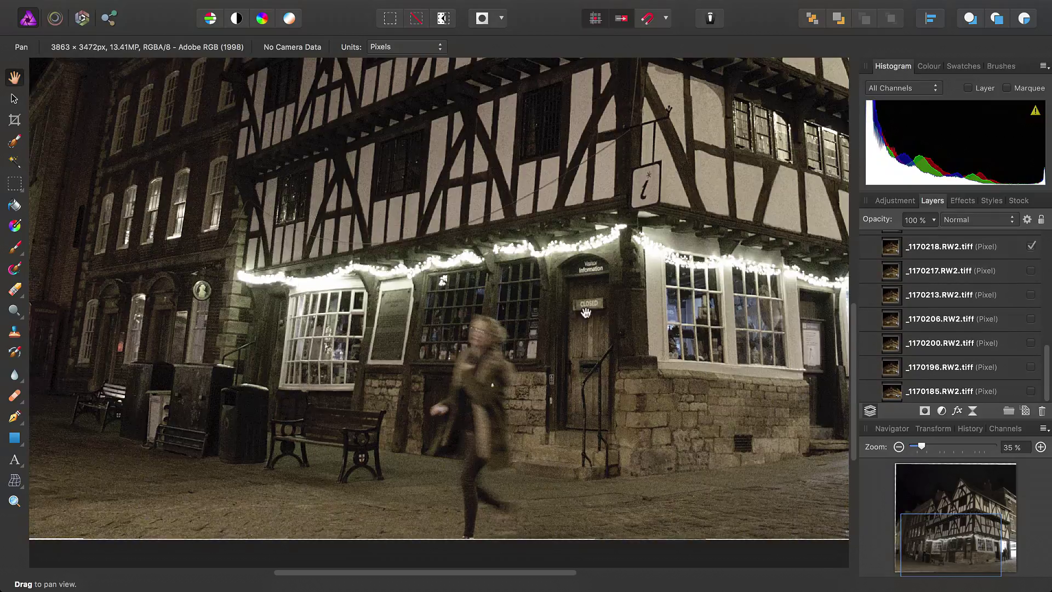
Step: Show source layer _1170222.RW2.tiff instead of _1170218.RW2.tiff and view the pedestrians in that single exposure
scroll(586, 313, down, 5)
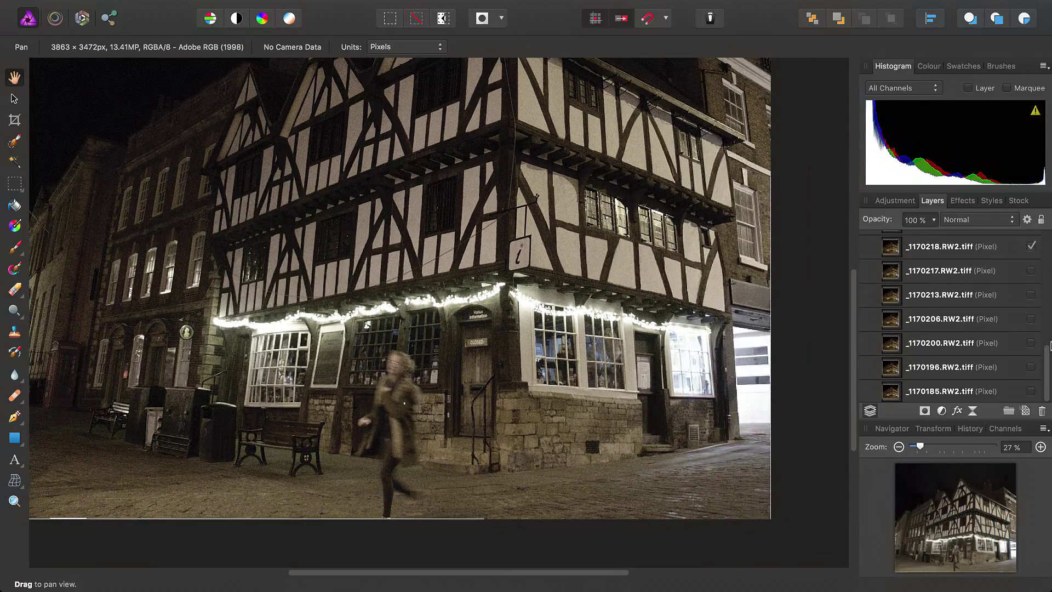
scroll(1030, 329, up, 5)
click(1031, 301)
click(1030, 374)
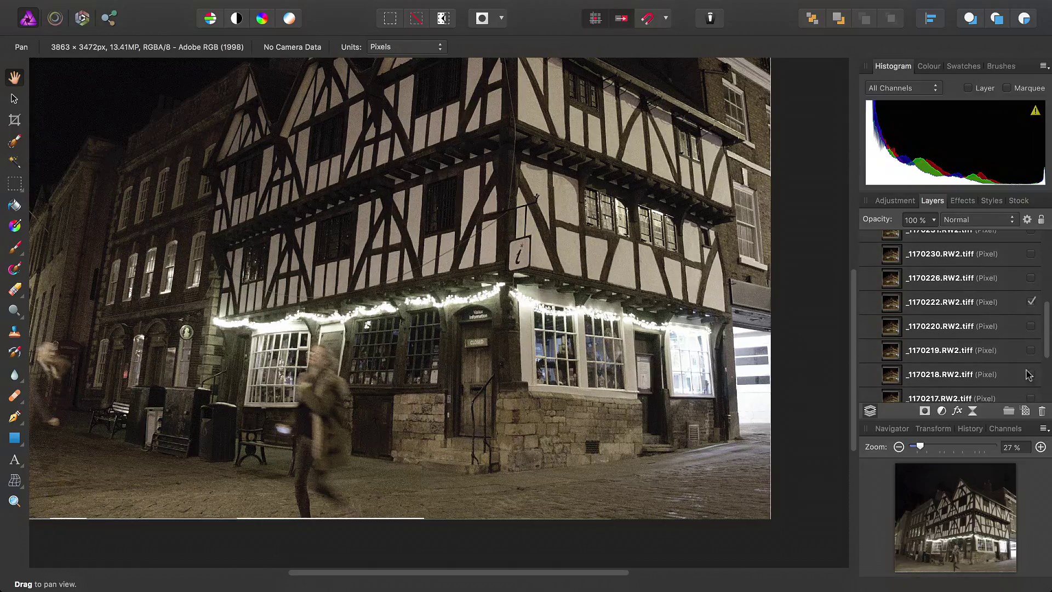
scroll(398, 368, up, 3)
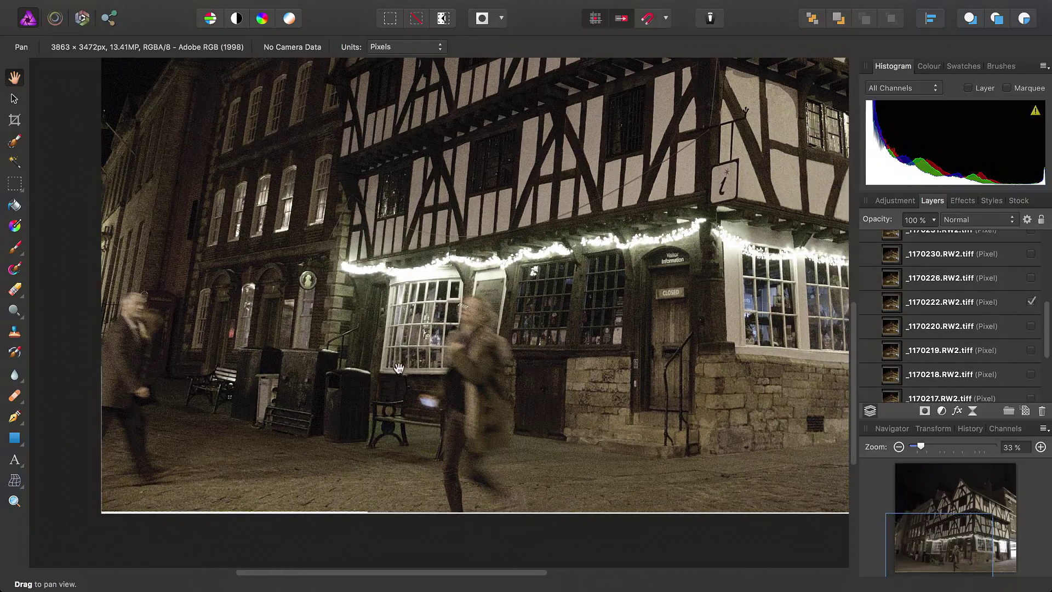
scroll(398, 368, down, 2)
scroll(1018, 329, up, 4)
scroll(1030, 372, down, 2)
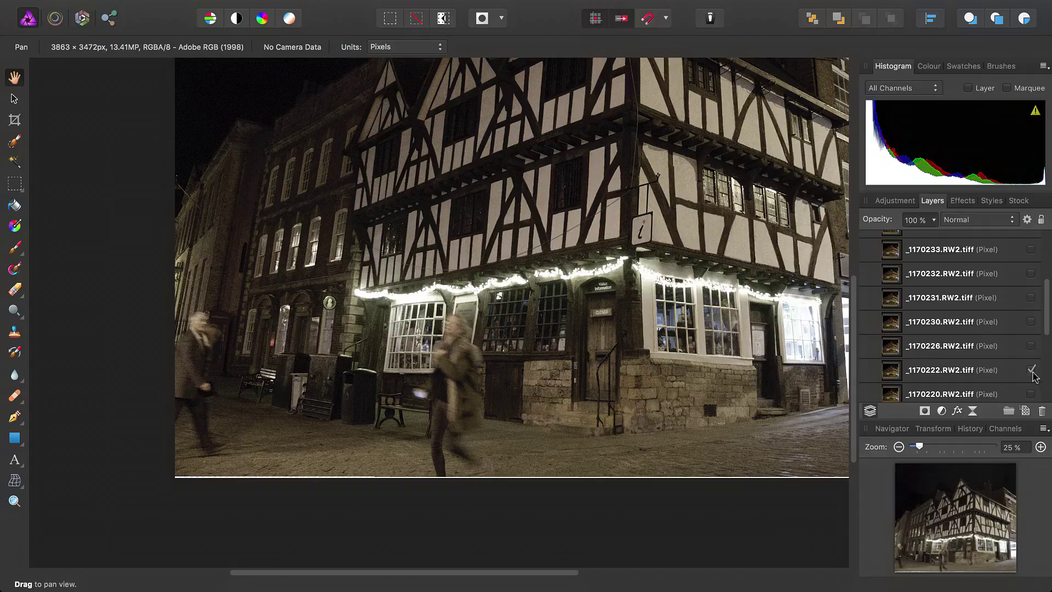
Step: Show source layer _1170232.RW2.tiff instead of _1170222.RW2.tiff and view the people around the doorway and street-level windows
click(1031, 370)
click(1031, 273)
scroll(481, 363, up, 3)
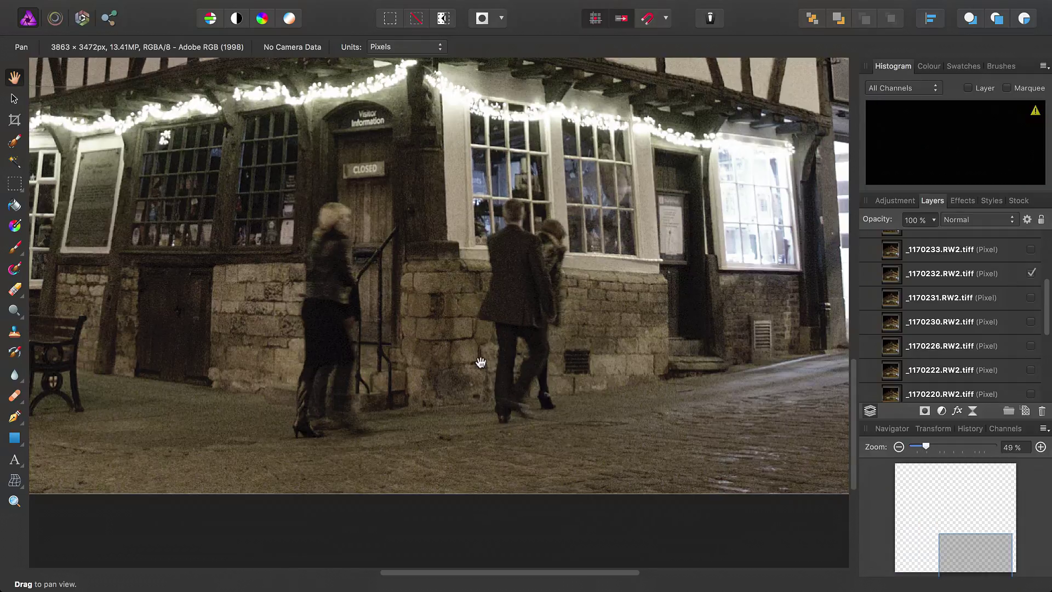
drag(529, 304, 730, 369)
mouse_move(601, 314)
mouse_down()
mouse_move(711, 306)
mouse_move(765, 281)
mouse_up()
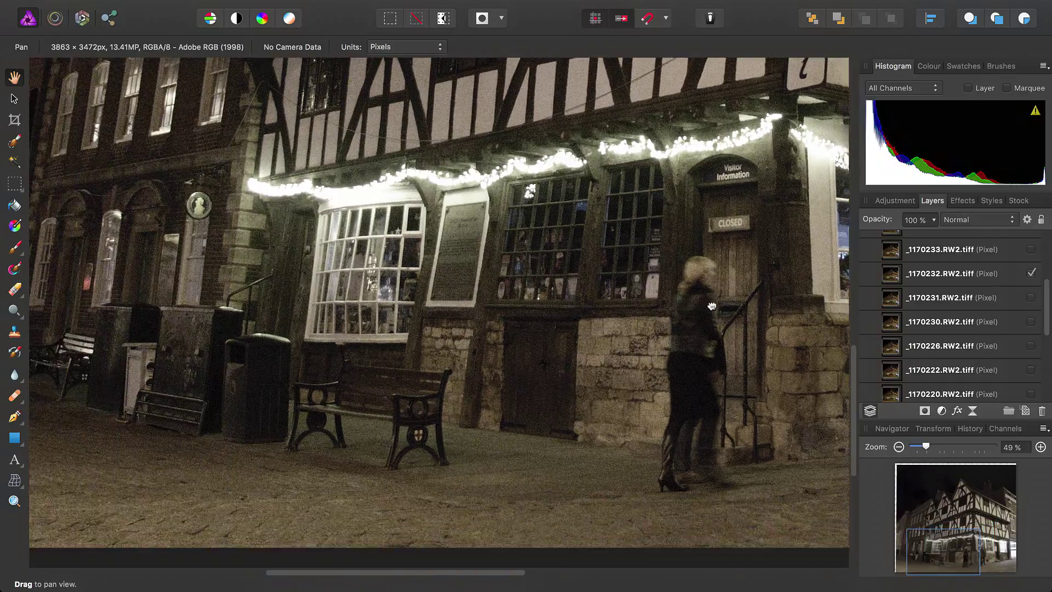
Step: Examine the noise in the single exposure up close across the pavement, stonework, upper windows and timber facade
scroll(437, 336, up, 3)
drag(607, 321, 274, 216)
drag(522, 389, 352, 236)
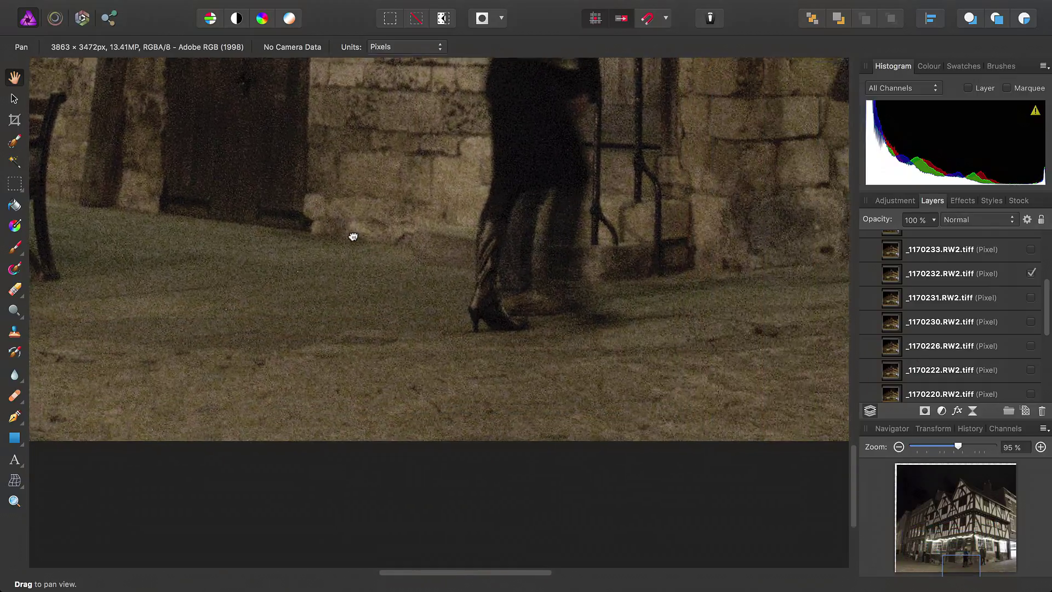
drag(639, 294, 502, 365)
drag(680, 251, 552, 447)
mouse_move(711, 312)
mouse_down()
mouse_move(386, 384)
mouse_move(554, 263)
mouse_move(606, 416)
mouse_move(718, 431)
mouse_up()
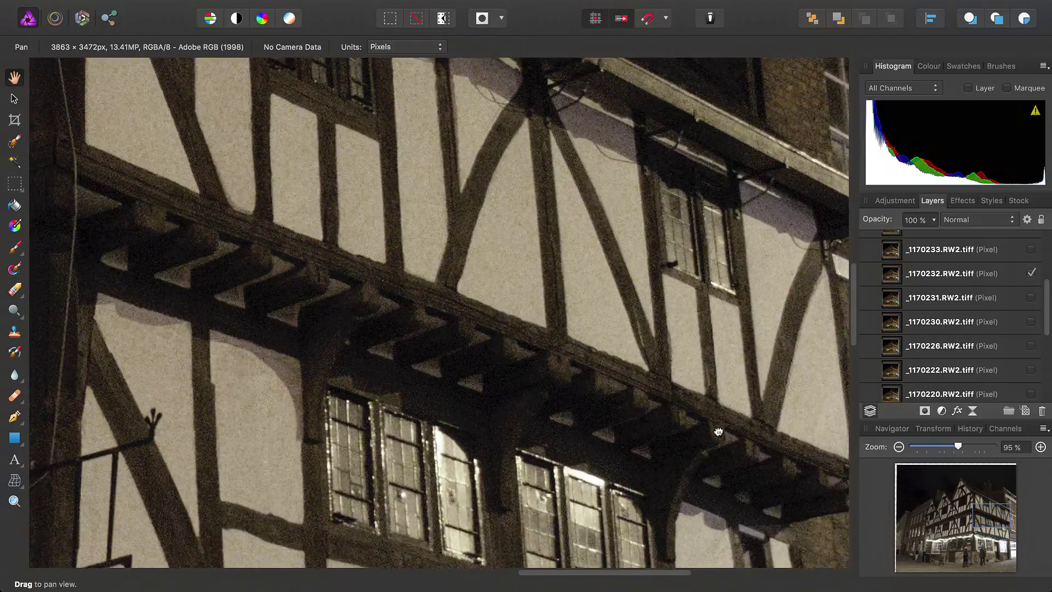
drag(453, 241, 754, 172)
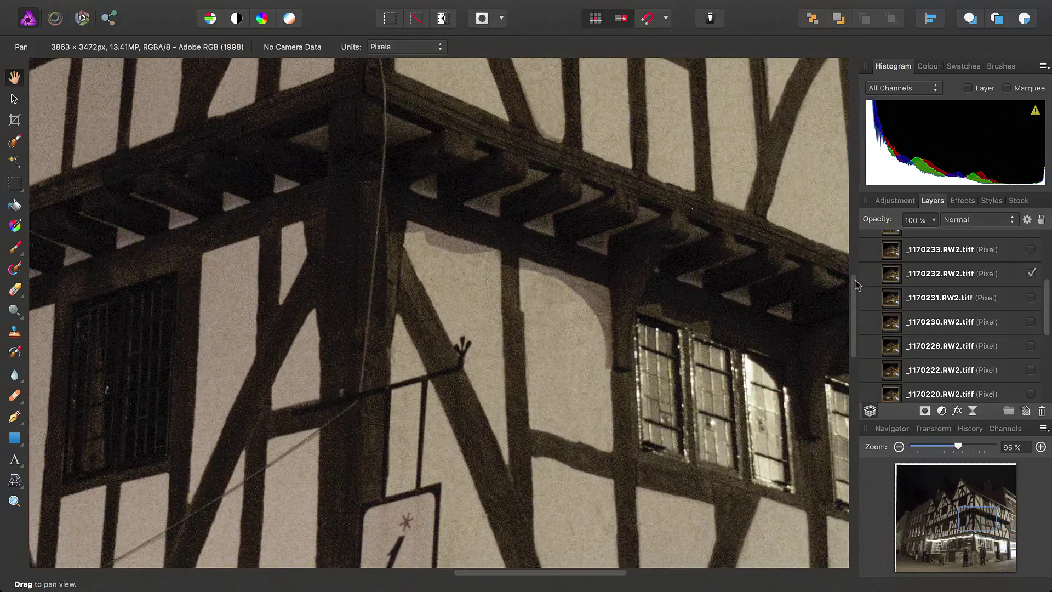
Step: Show all hidden source layers again, from _1170237.RW2.tiff down, and view the whole adjusted stack
click(980, 391)
scroll(980, 383, down, 1)
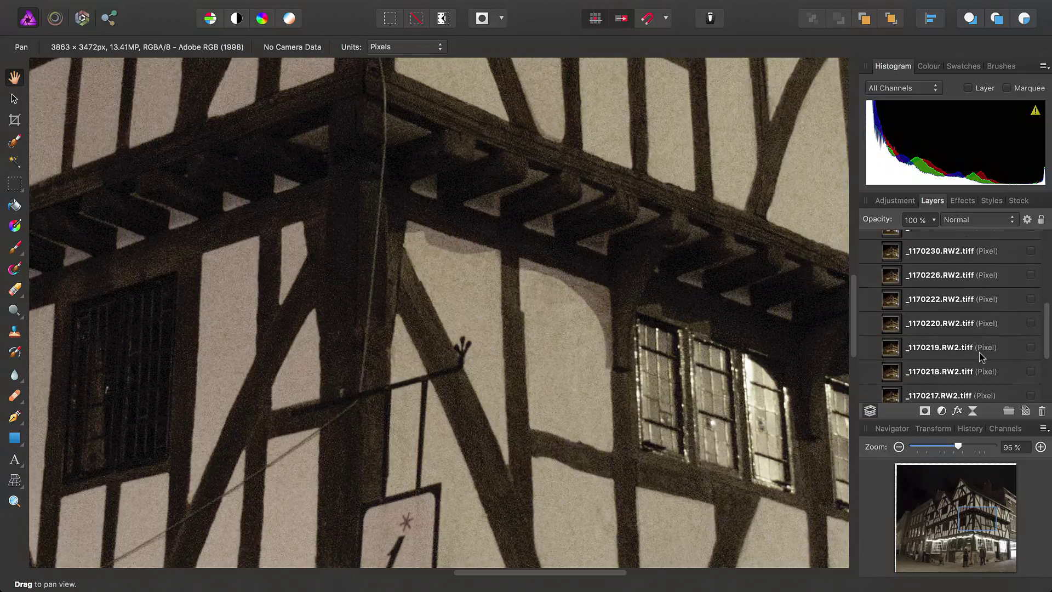
scroll(985, 312, up, 1)
shift+click(985, 285)
click(1032, 277)
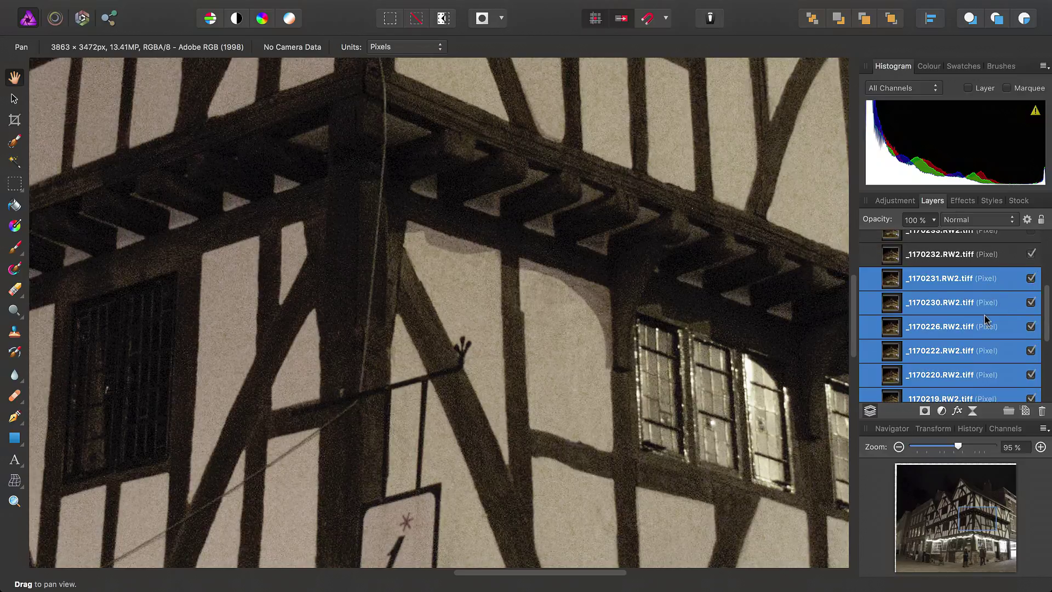
scroll(987, 307, up, 3)
click(993, 285)
scroll(992, 285, up, 3)
shift+click(985, 337)
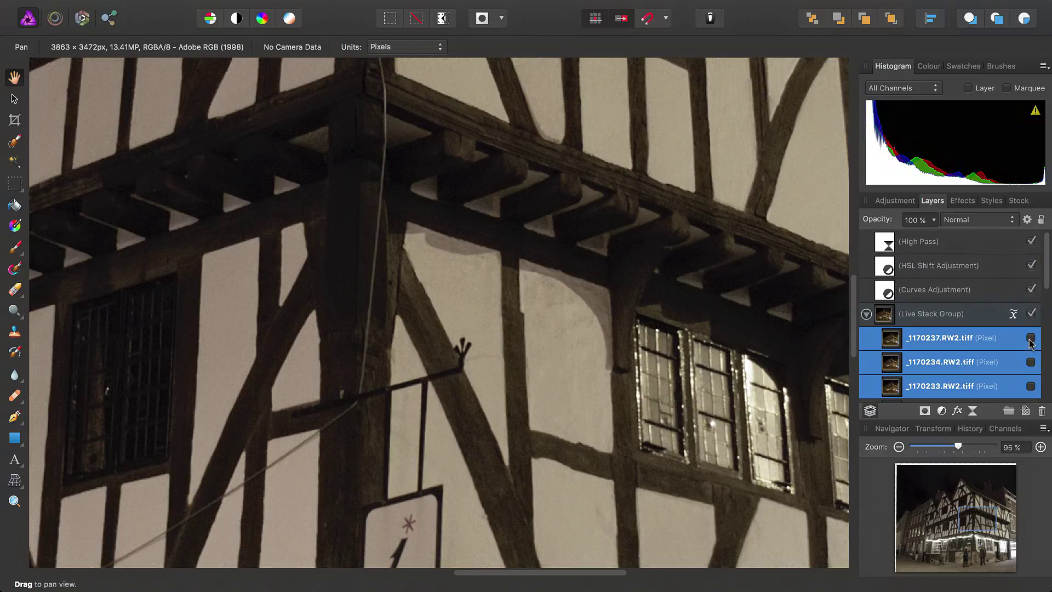
click(1030, 338)
key(super+0)
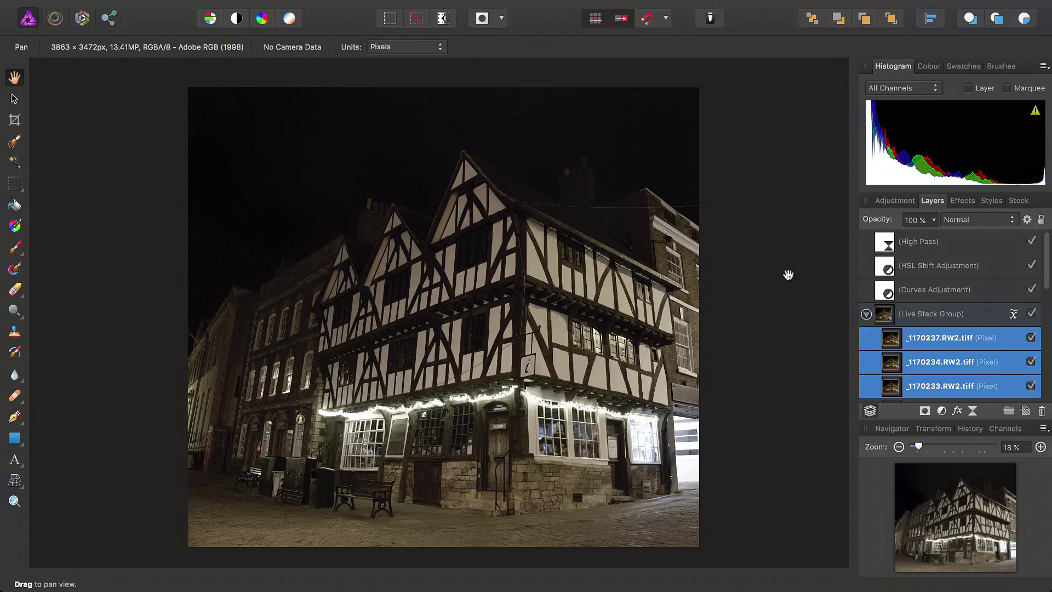
Step: Examine the adjusted stack's detail around the information sign, string lights, windows and closed door, and return to the full image
drag(1047, 262, 794, 303)
drag(531, 334, 472, 294)
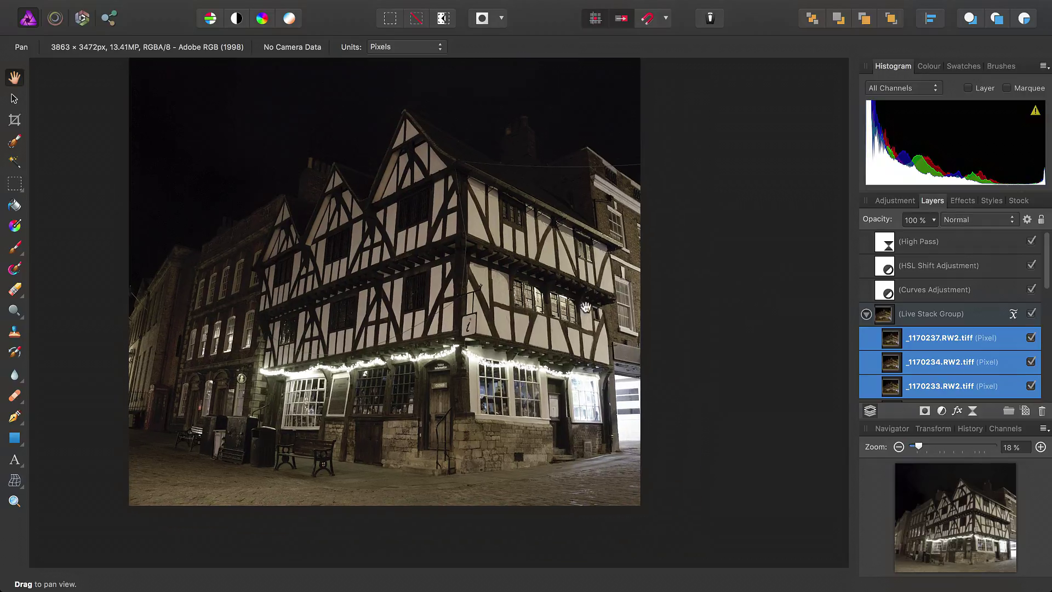
scroll(461, 306, up, 5)
scroll(461, 309, down, 10)
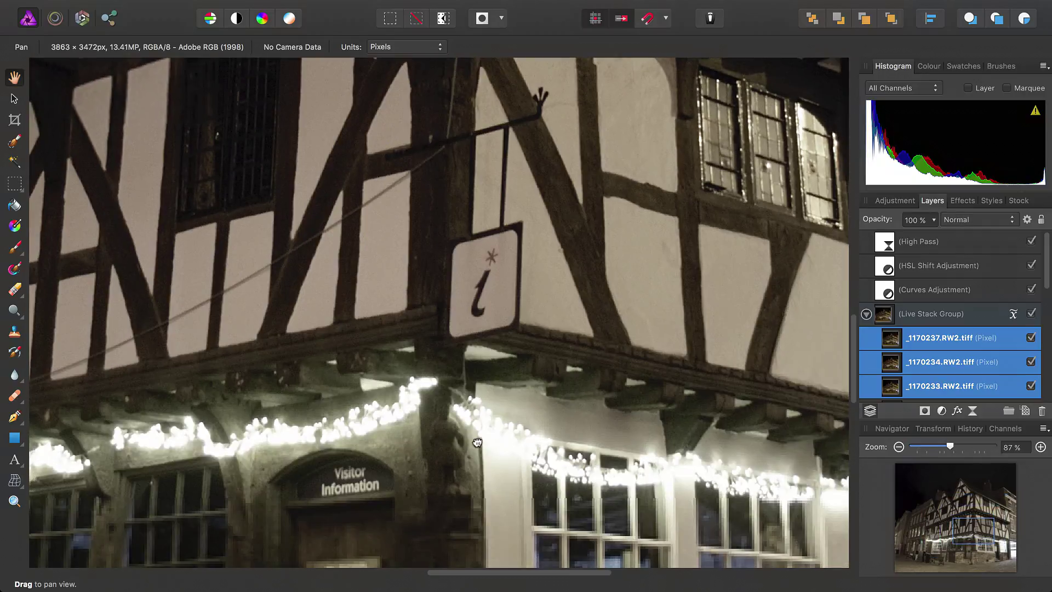
scroll(561, 389, left, 3)
scroll(562, 272, up, 2)
scroll(562, 271, left, 3)
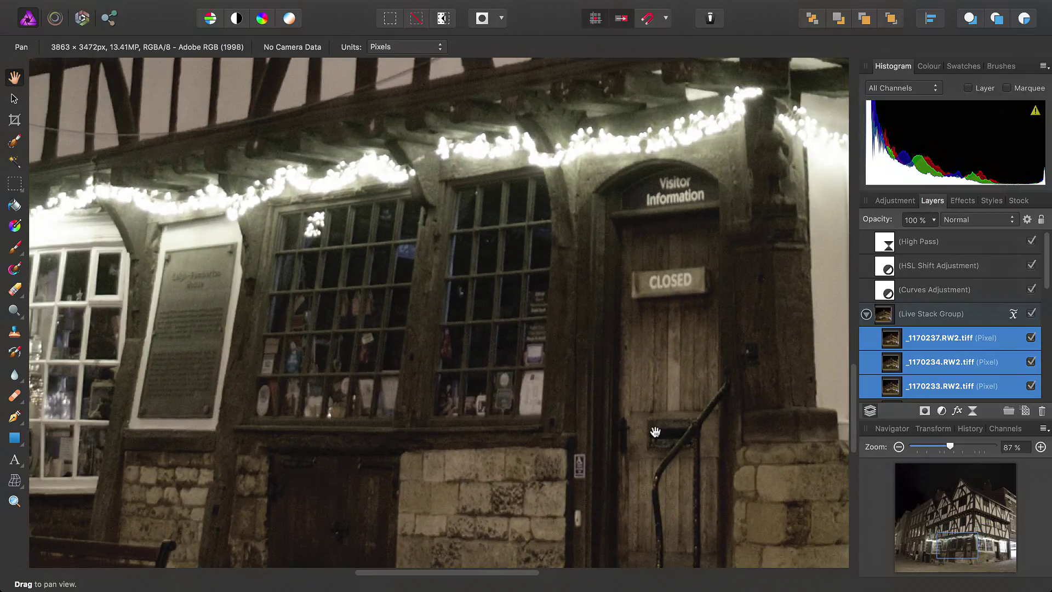
key(super+0)
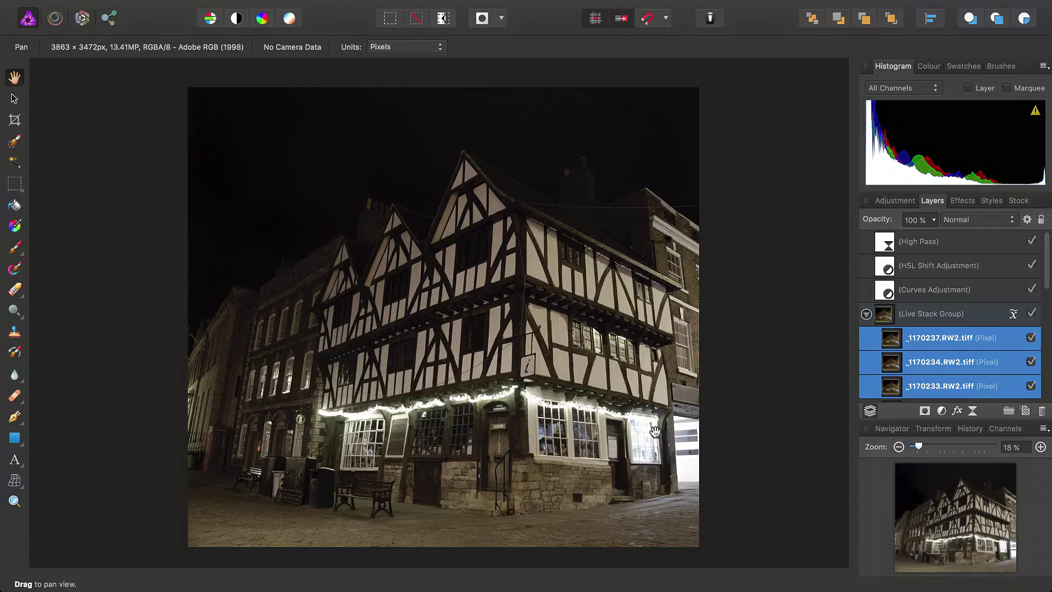